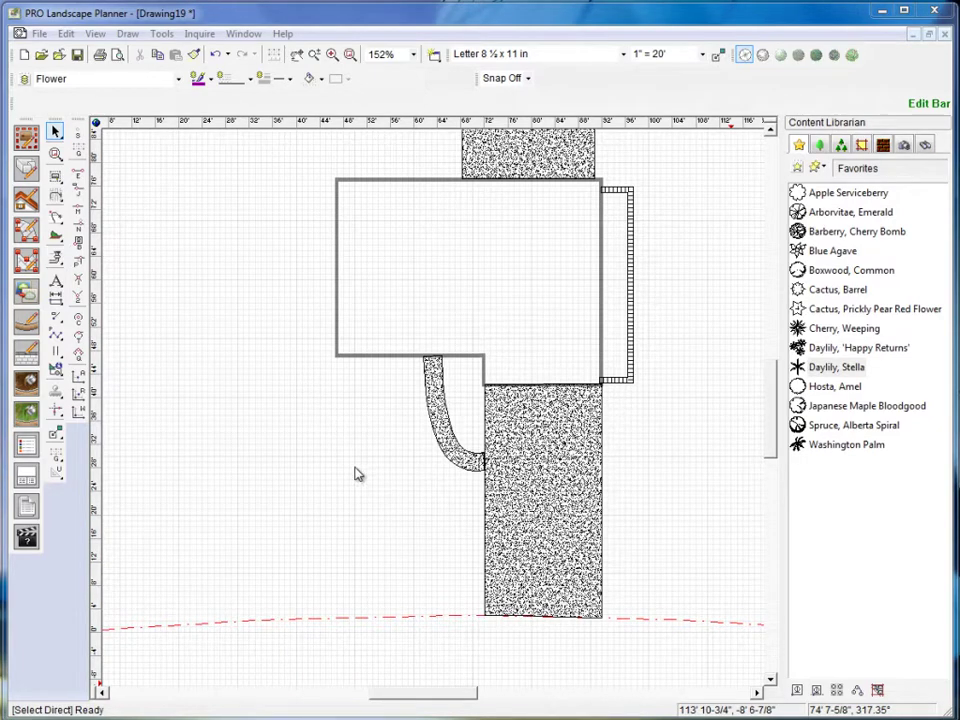
- Zoom the view from 152% to 377% on the house and curved walkway corner
{"action": "scroll", "coordinate": [358, 474], "scroll_direction": "up", "scroll_amount": 4}
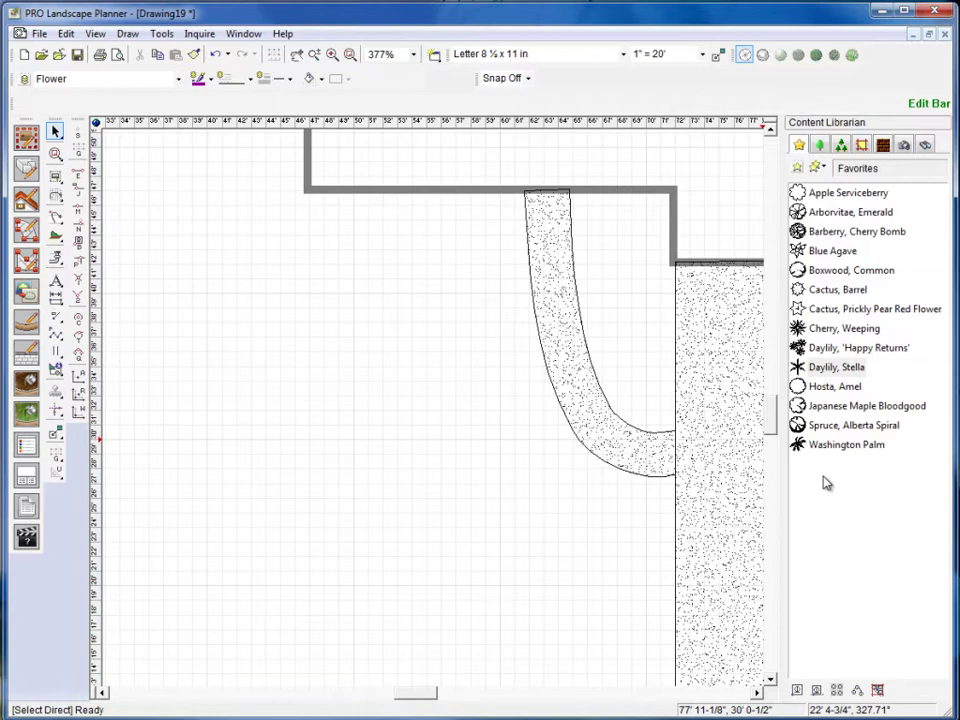
- Place a Japanese Maple Bloodgood from Favorites just left of the house corner
{"action": "left_click", "coordinate": [866, 406]}
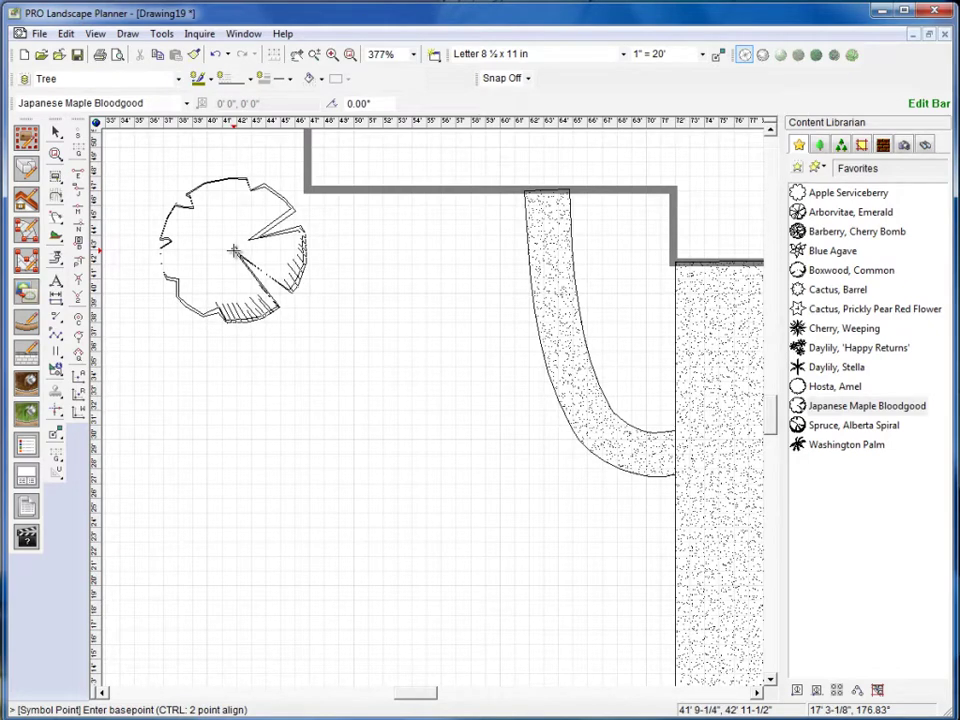
{"action": "left_click", "coordinate": [233, 250]}
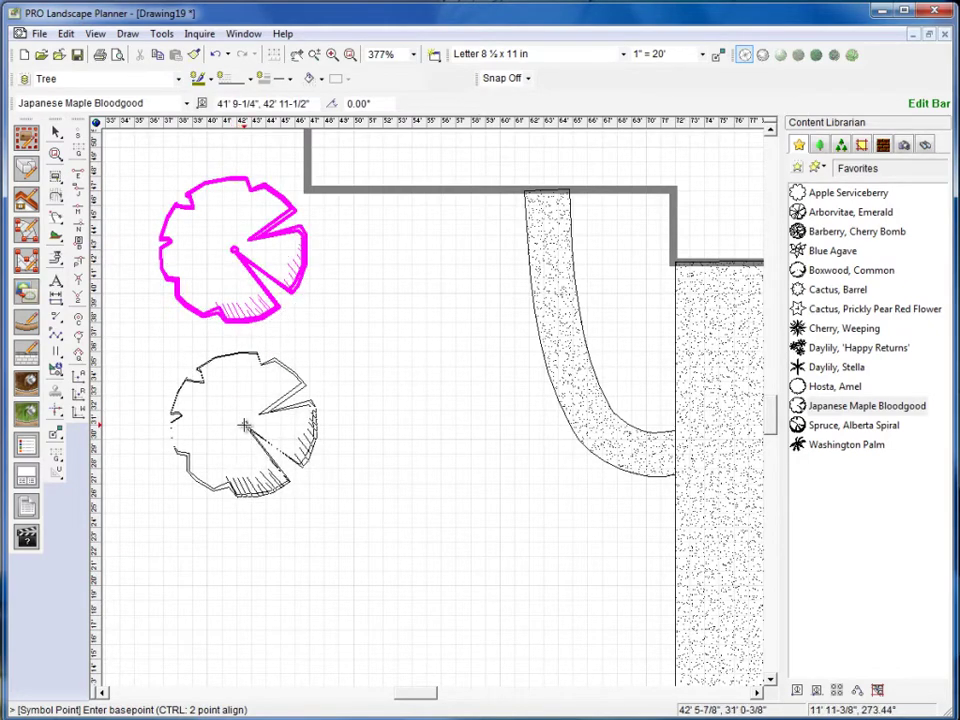
{"action": "key", "text": "Escape"}
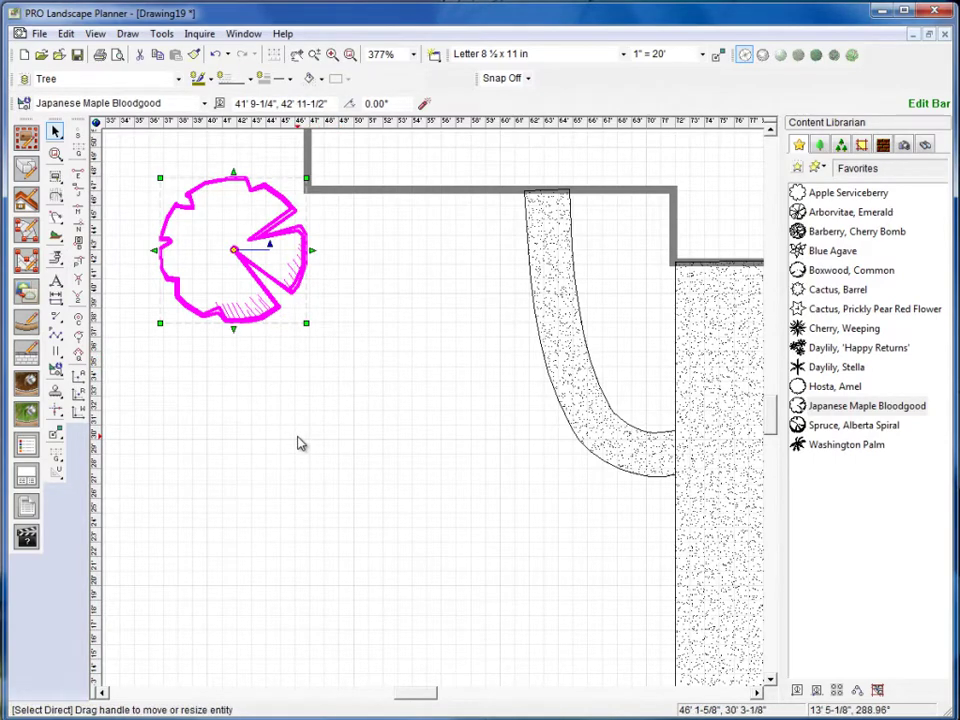
- Plant two Emerald Arborvitae along the house wall, one beside the maple and one by the walkway
{"action": "left_click", "coordinate": [852, 214]}
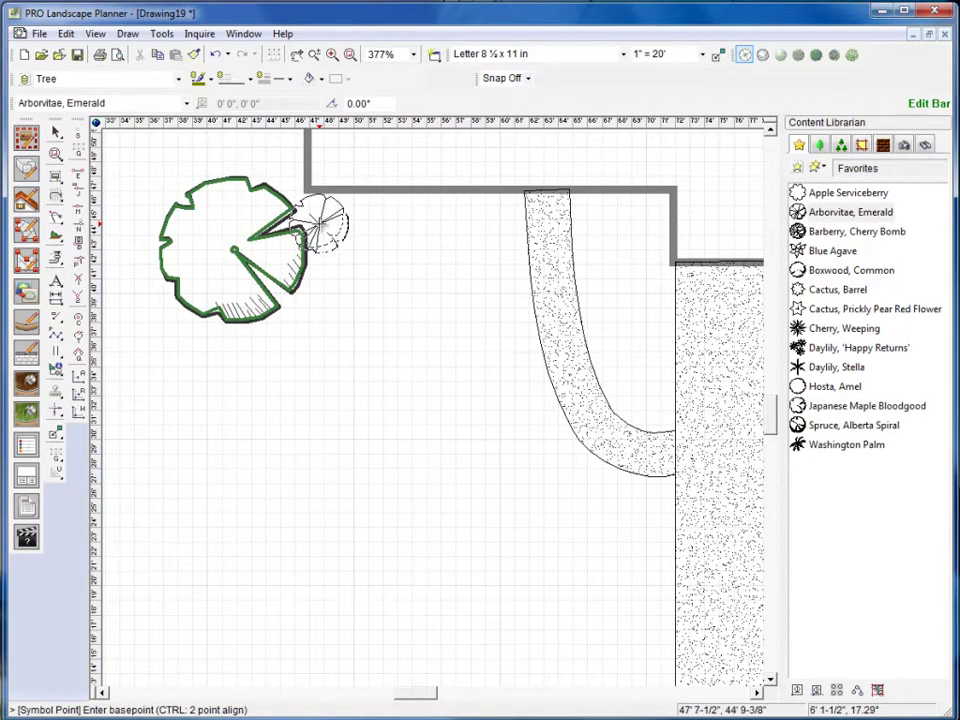
{"action": "left_click", "coordinate": [322, 222]}
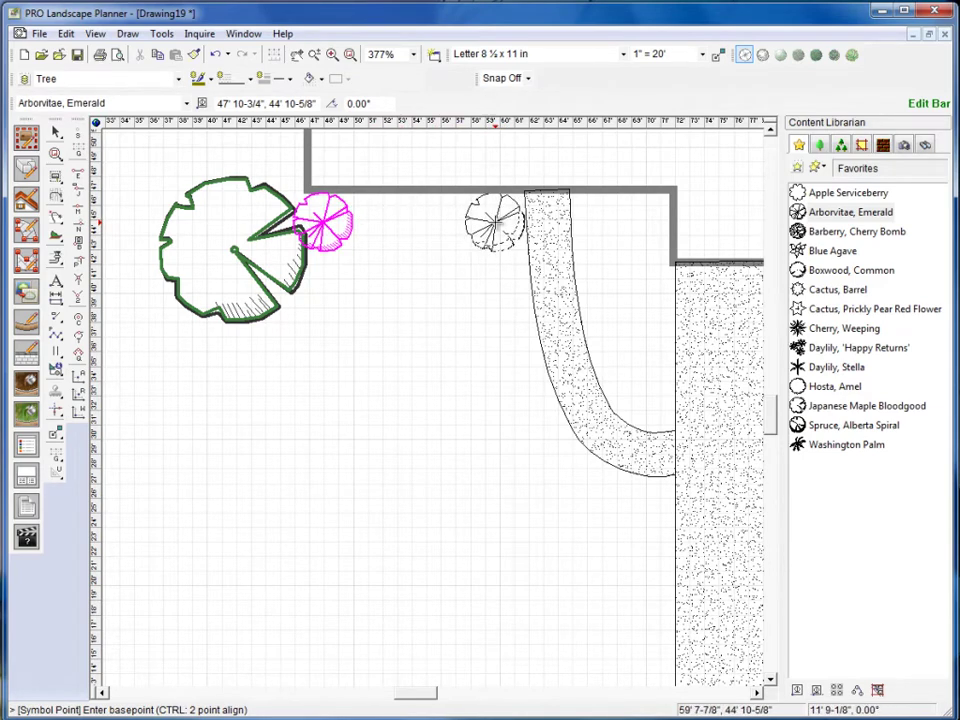
{"action": "left_click", "coordinate": [494, 222]}
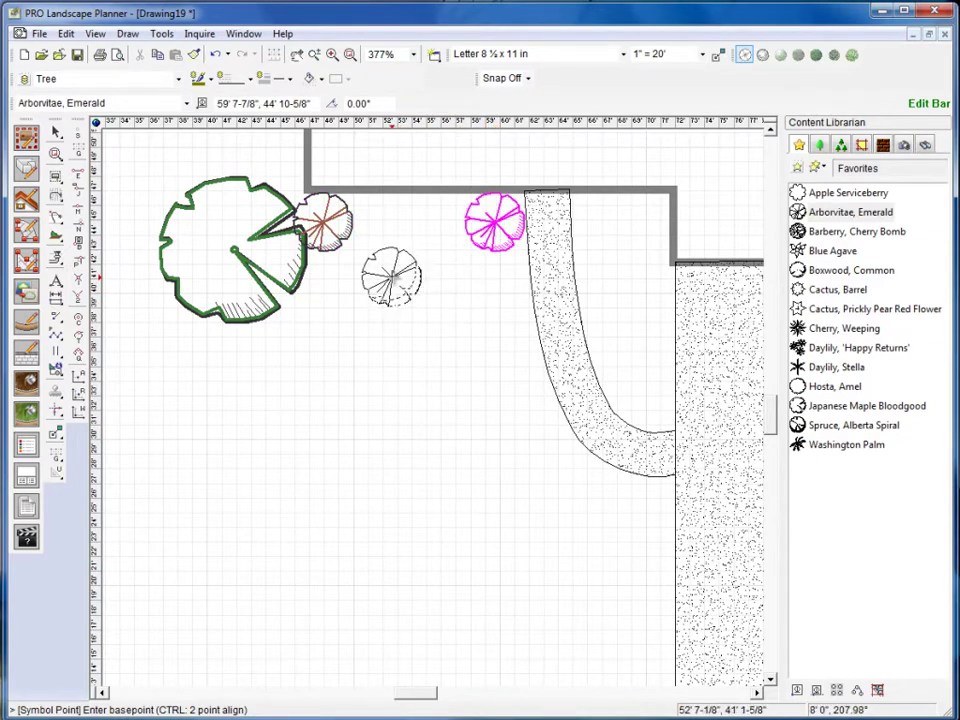
{"action": "key", "text": "Escape"}
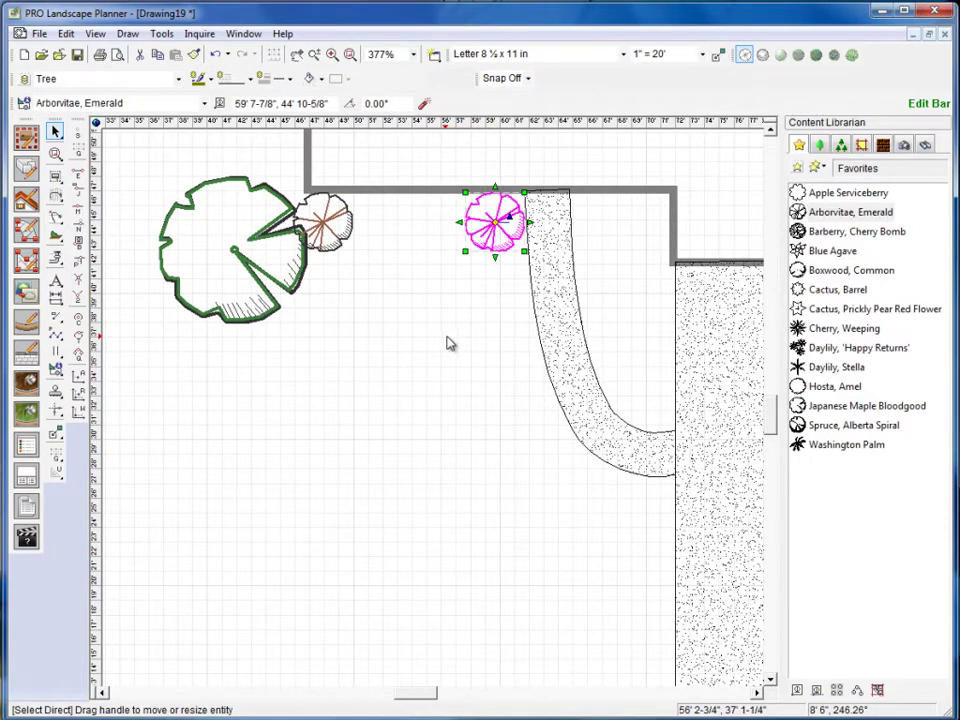
- Place two Common Boxwood in the gap between the arborvitae
{"action": "left_click", "coordinate": [845, 272]}
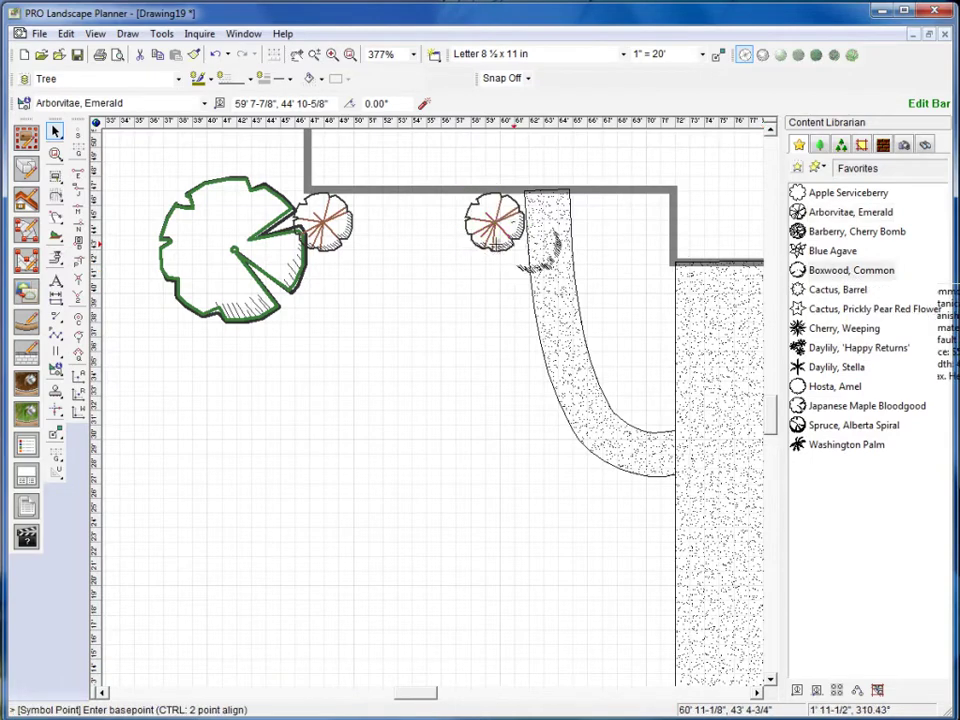
{"action": "left_click", "coordinate": [380, 229]}
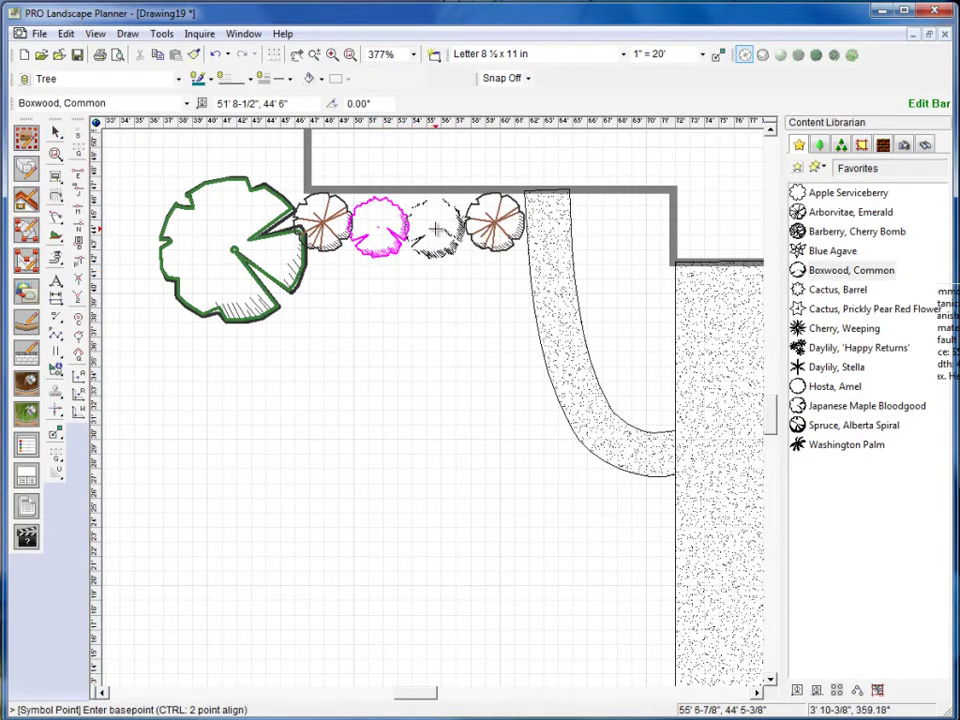
{"action": "left_click", "coordinate": [437, 229]}
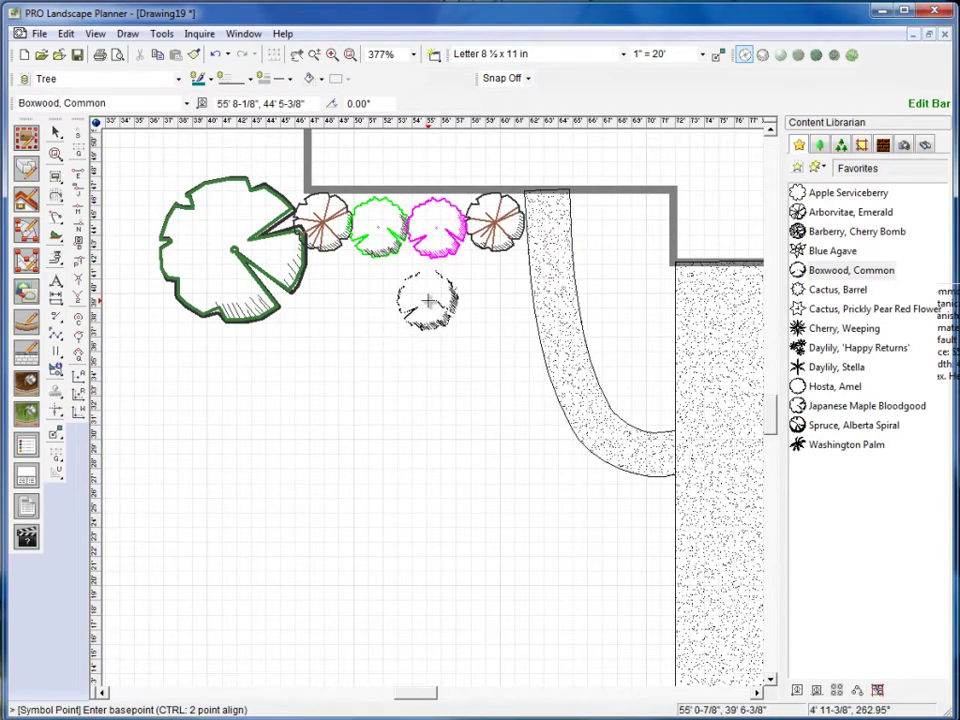
{"action": "key", "text": "Escape"}
{"action": "left_click", "coordinate": [391, 334]}
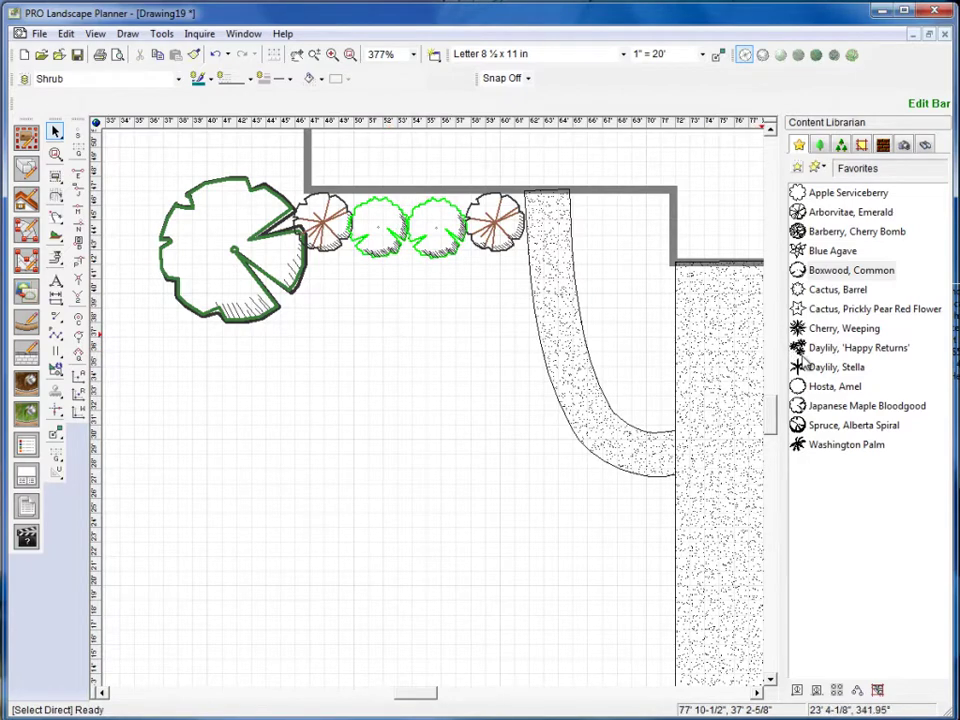
- Plant a row of seven Stella daylilies beneath the shrubs, from the maple to the walkway
{"action": "left_click", "coordinate": [833, 368]}
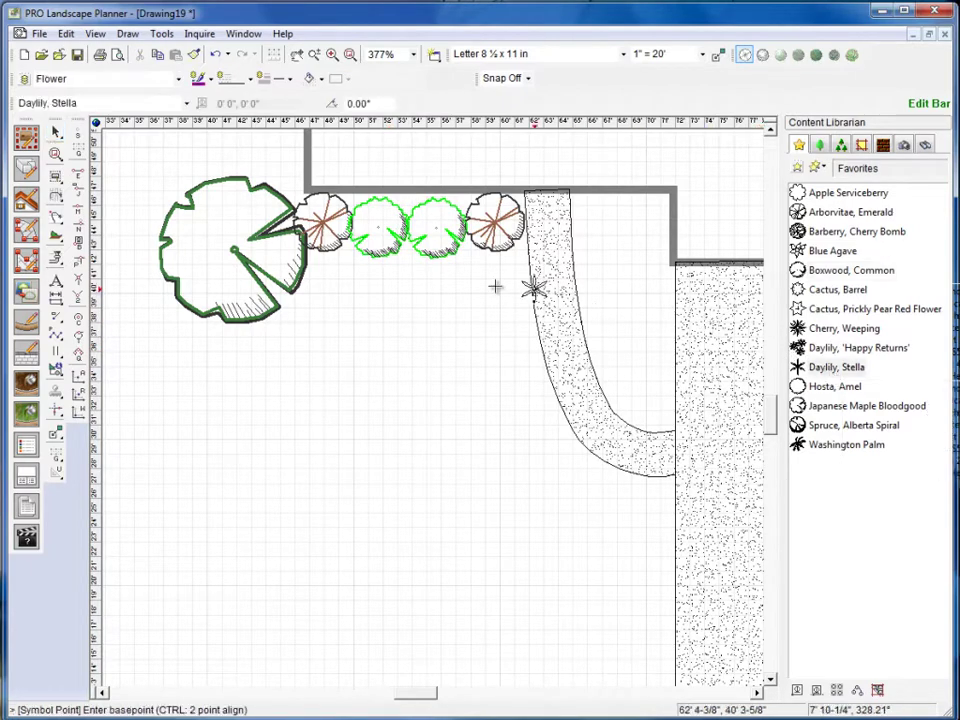
{"action": "left_click", "coordinate": [310, 275]}
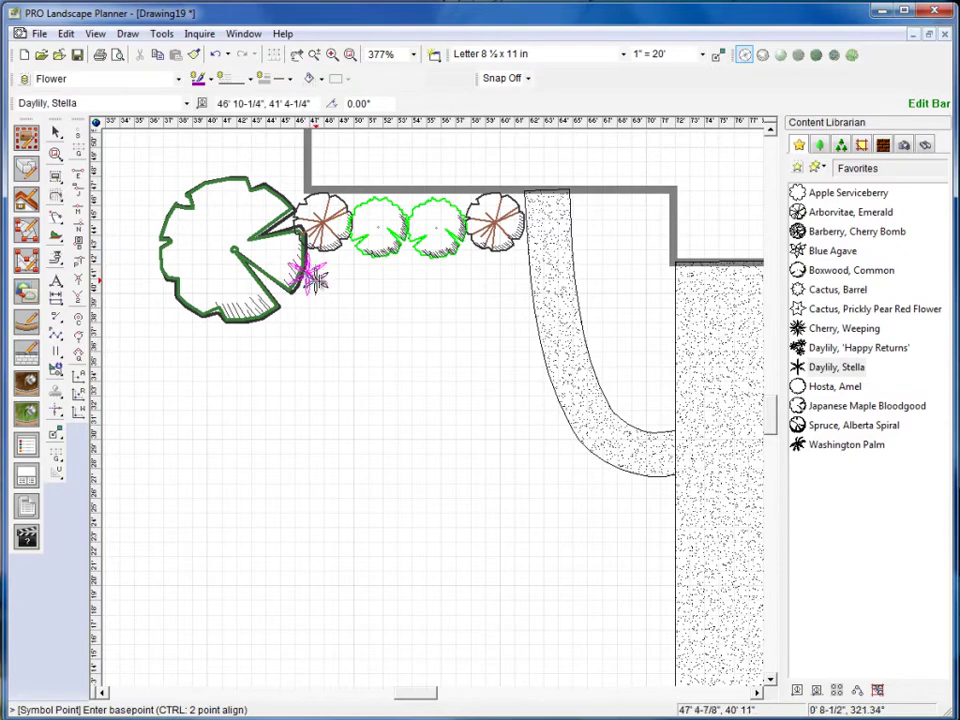
{"action": "left_click", "coordinate": [336, 285]}
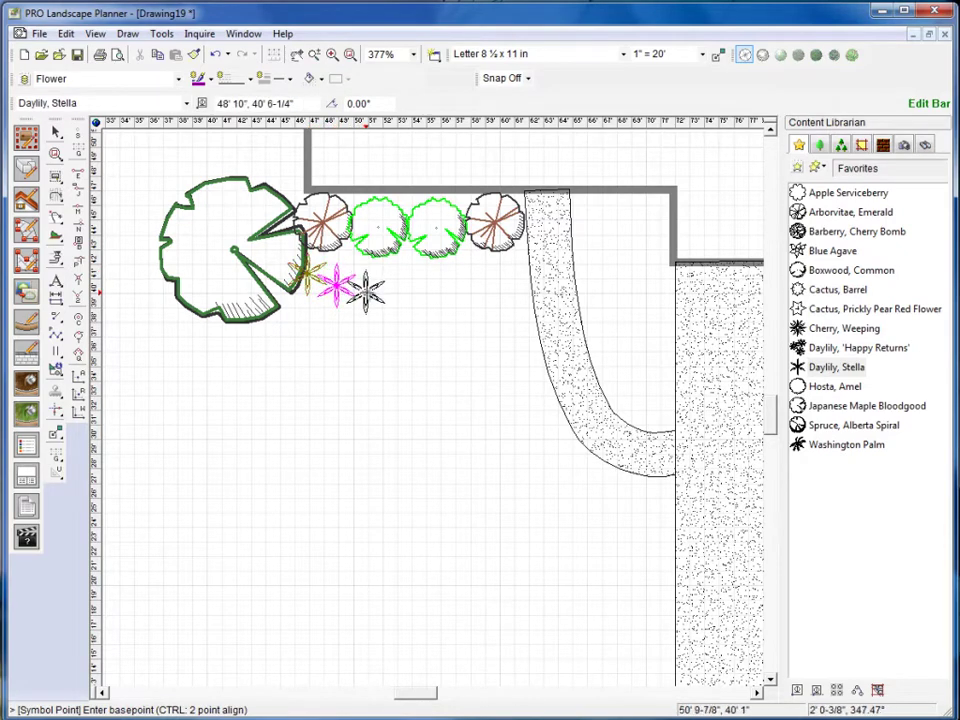
{"action": "left_click", "coordinate": [370, 295]}
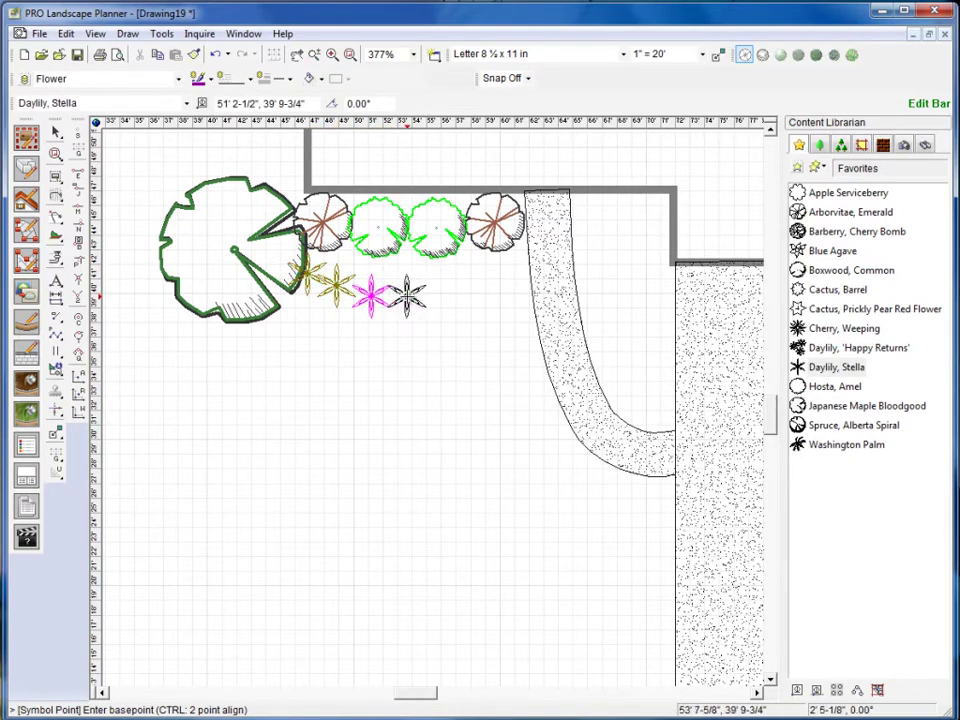
{"action": "left_click", "coordinate": [406, 295]}
{"action": "left_click", "coordinate": [440, 292]}
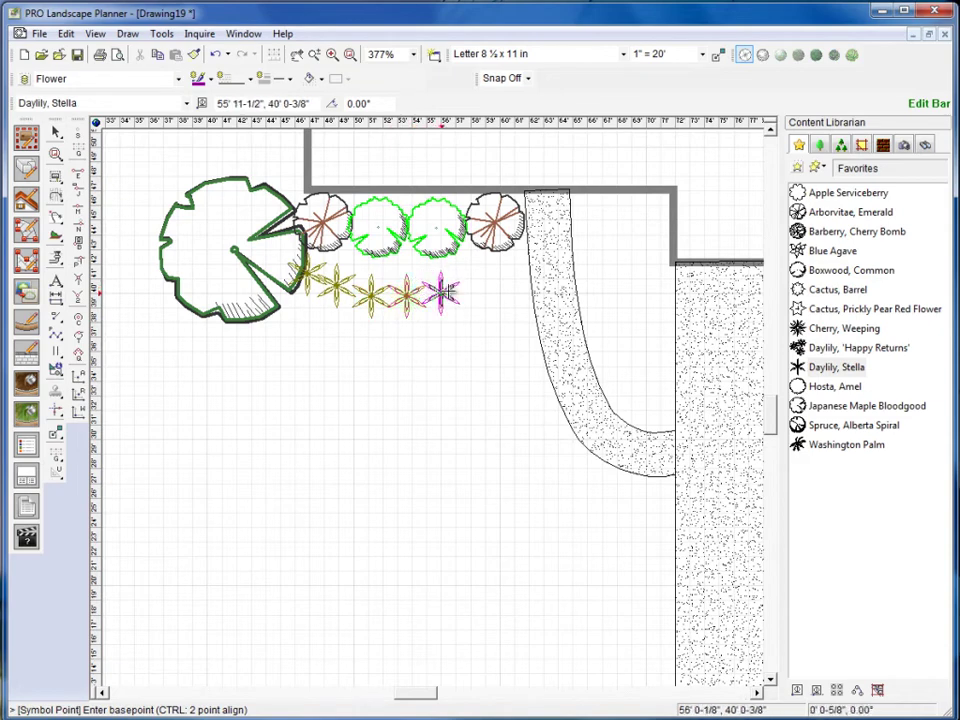
{"action": "left_click", "coordinate": [472, 283]}
{"action": "left_click", "coordinate": [505, 276]}
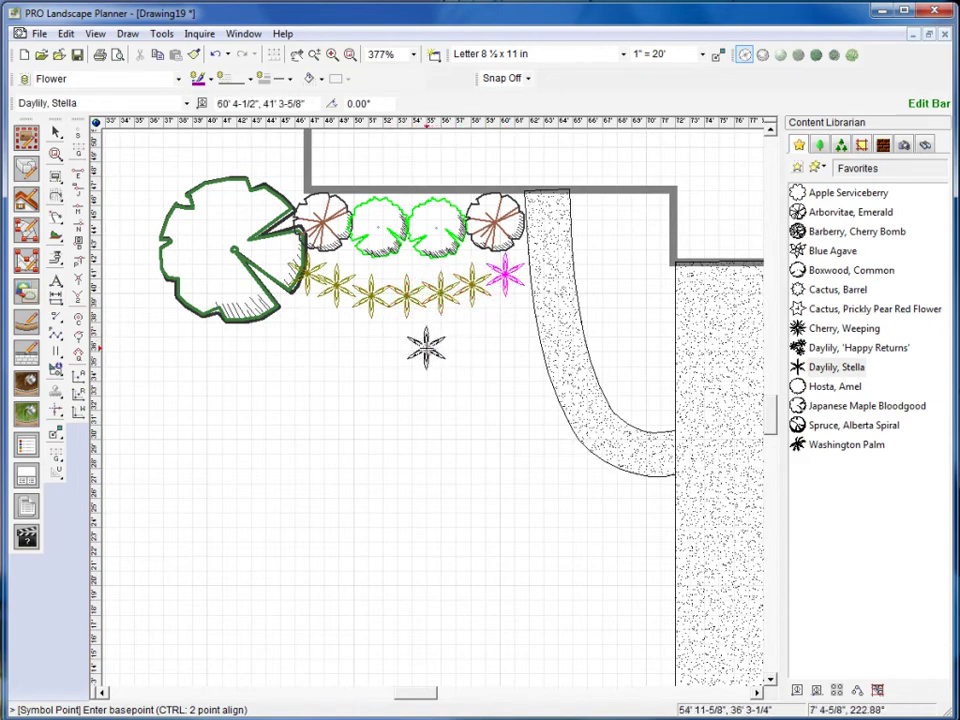
{"action": "key", "text": "Escape"}
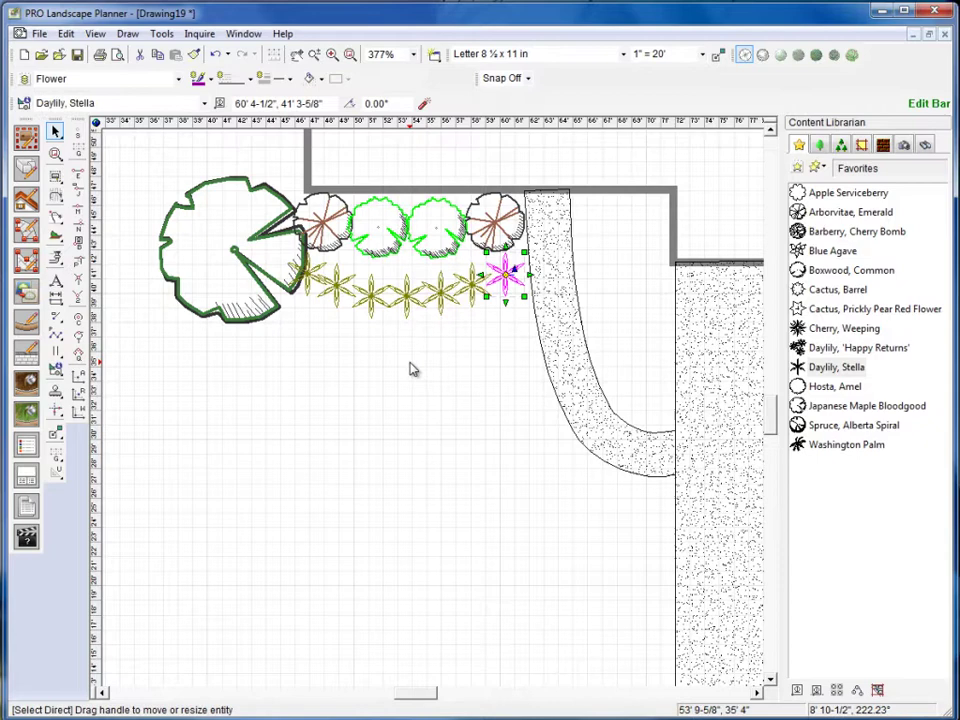
- Clear the current selection and select the Japanese Maple Bloodgood symbol
{"action": "left_click", "coordinate": [259, 336]}
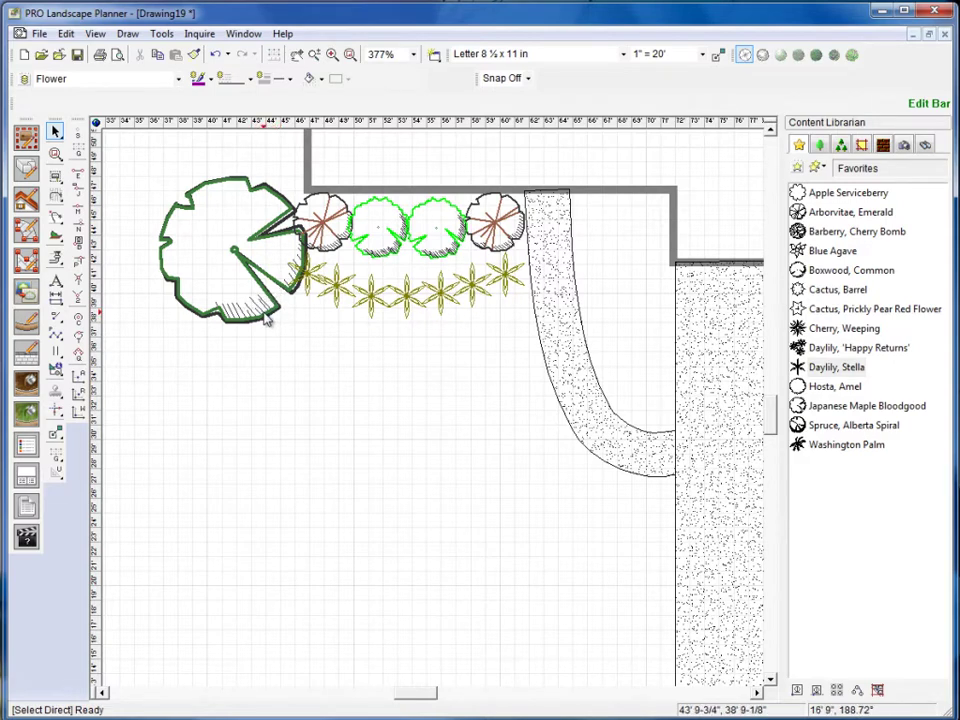
{"action": "left_click", "coordinate": [263, 314]}
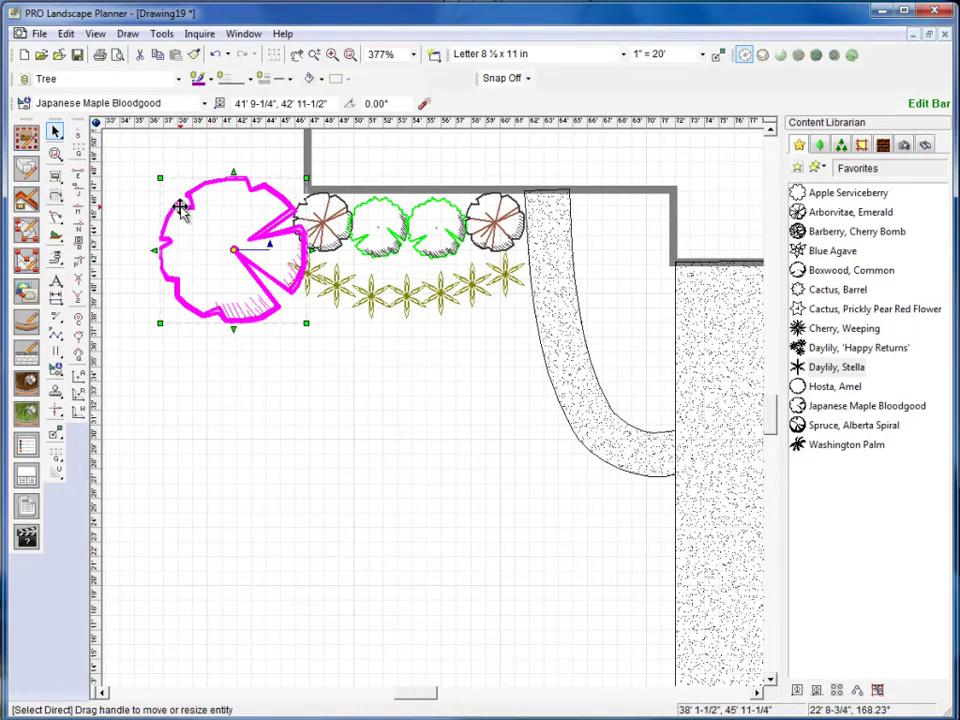
- Set the Japanese Maple Bloodgood to the 10 Gal. size via Select Size
{"action": "right_click", "coordinate": [181, 208]}
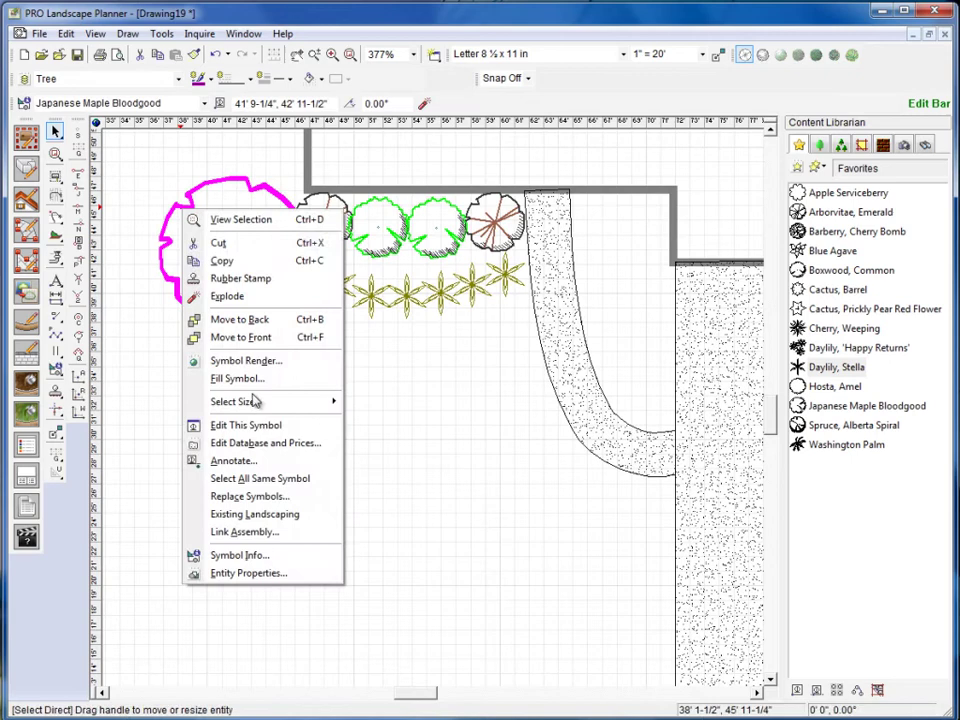
{"action": "mouse_move", "coordinate": [257, 403]}
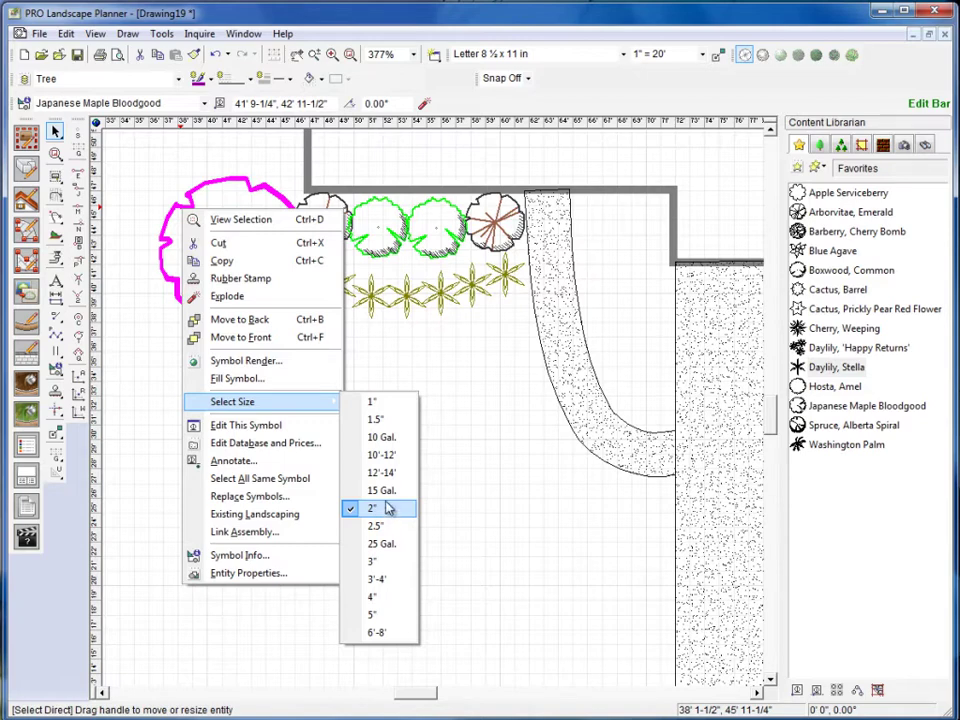
{"action": "left_click", "coordinate": [383, 440]}
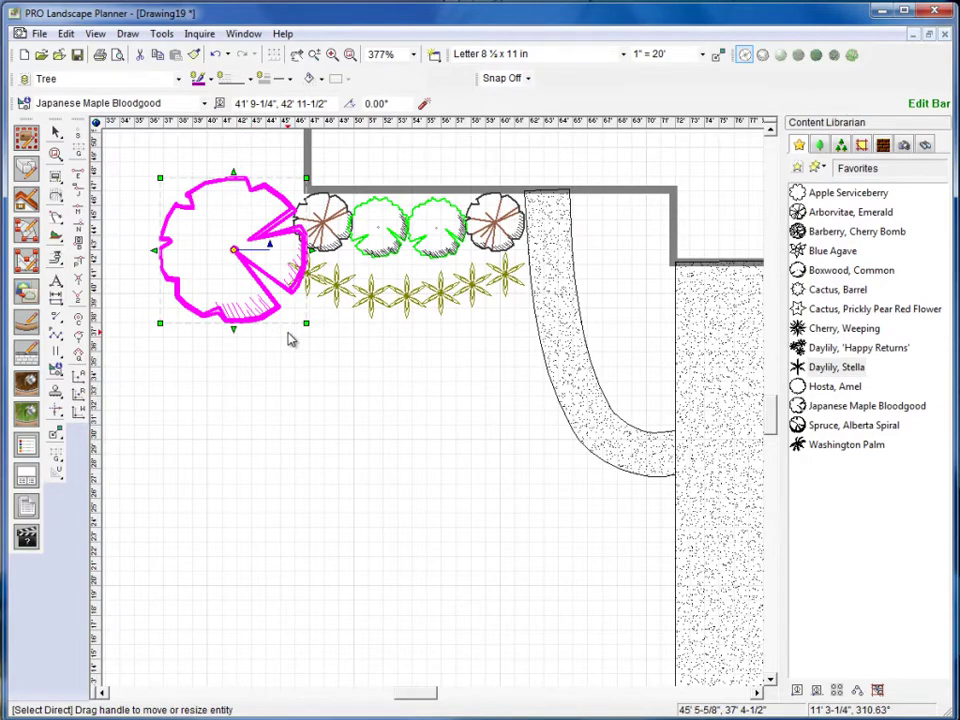
{"action": "left_click", "coordinate": [300, 390]}
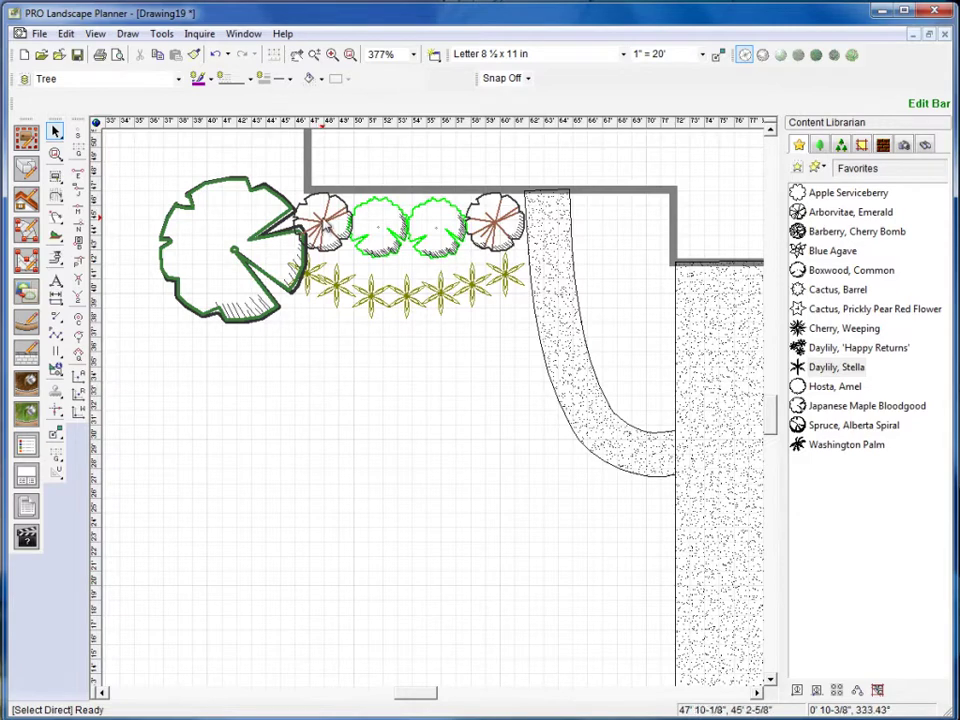
- Resize both end arborvitae, beside the maple and by the walkway, to 5'-6'
{"action": "left_click", "coordinate": [316, 205]}
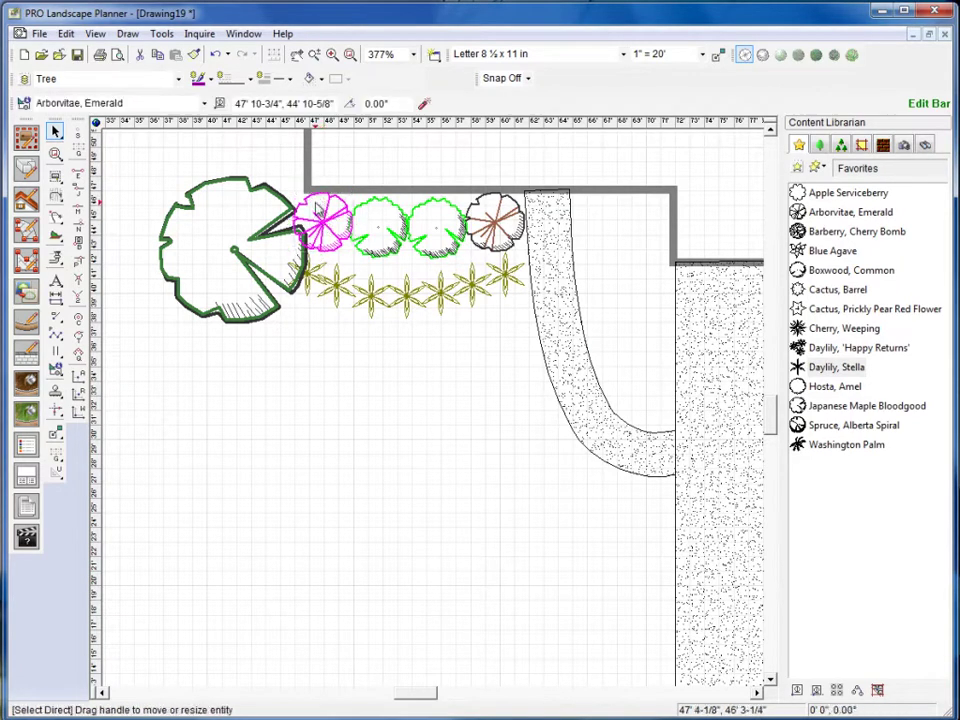
{"action": "right_click", "coordinate": [316, 205]}
{"action": "mouse_move", "coordinate": [386, 404]}
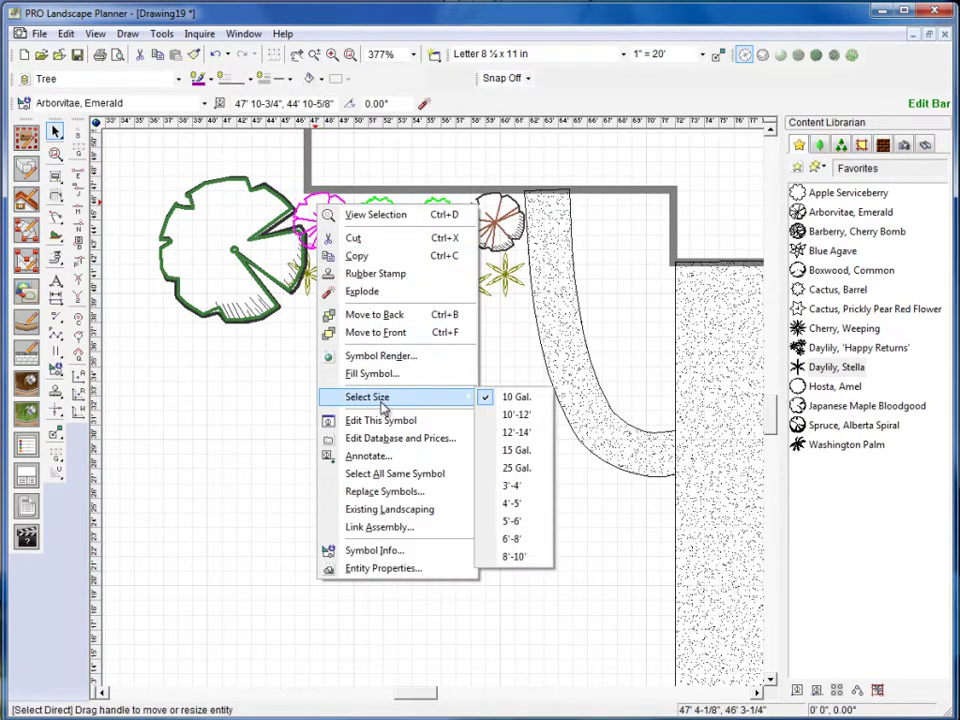
{"action": "left_click", "coordinate": [514, 524]}
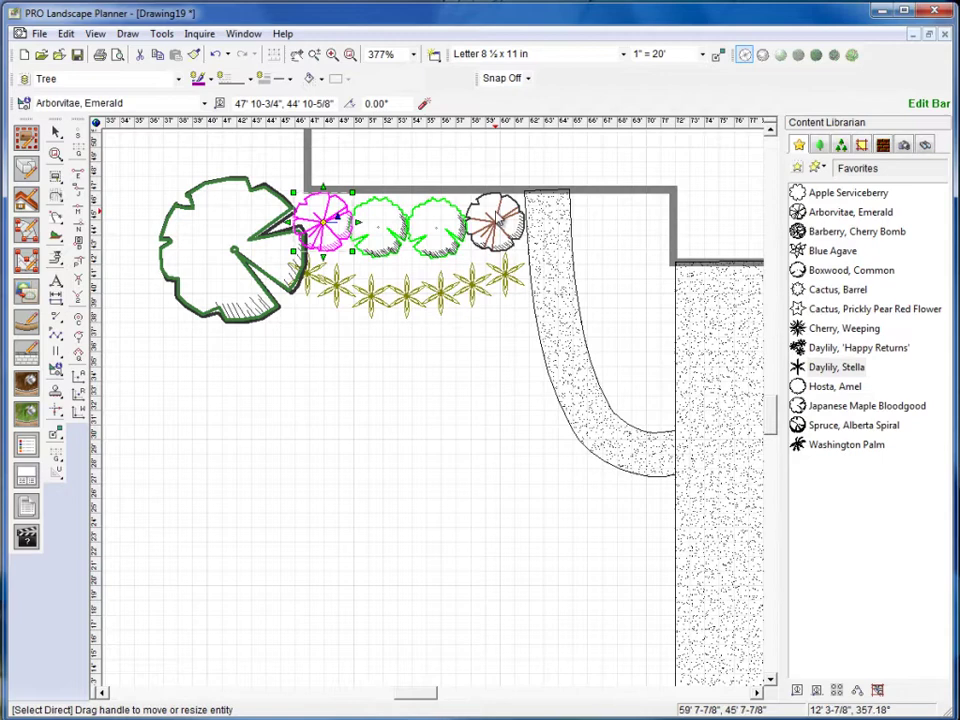
{"action": "right_click", "coordinate": [499, 205]}
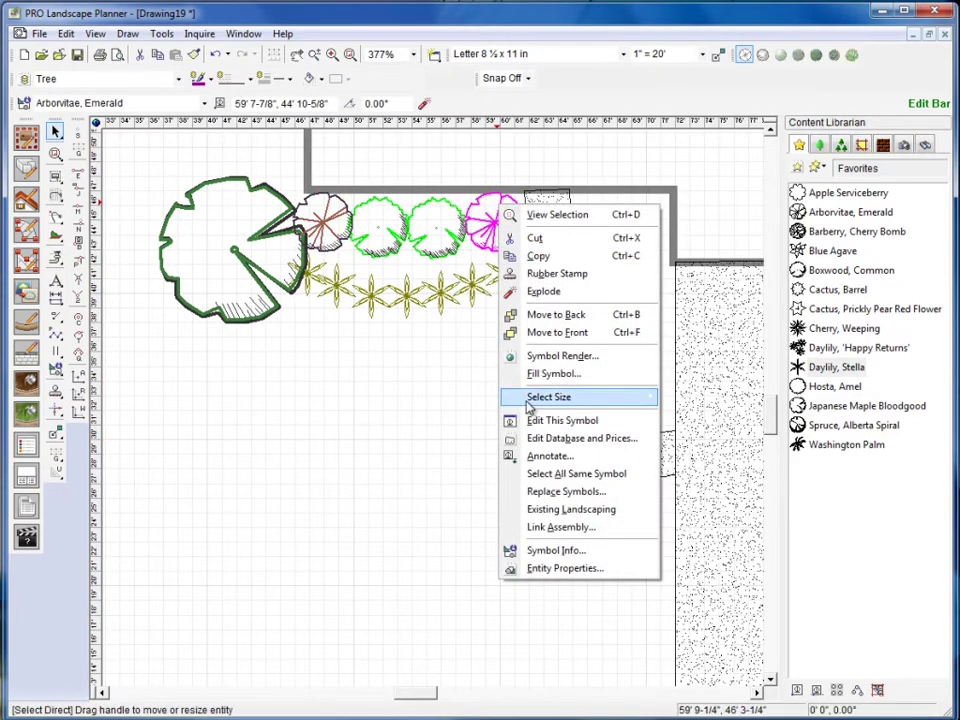
{"action": "mouse_move", "coordinate": [530, 400]}
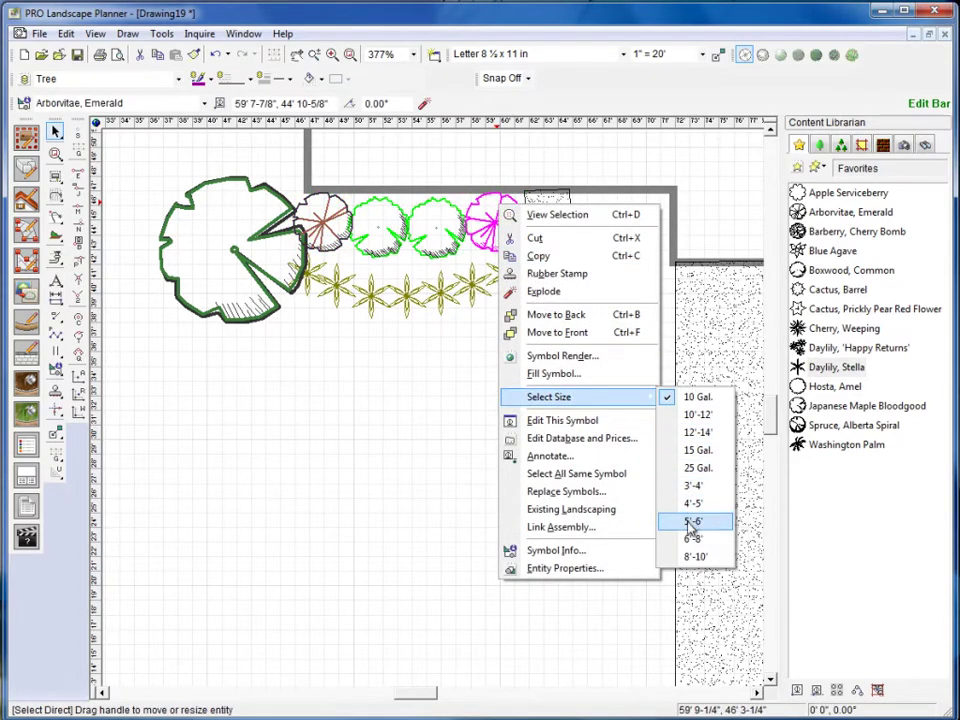
{"action": "left_click", "coordinate": [692, 522]}
{"action": "left_click", "coordinate": [407, 435]}
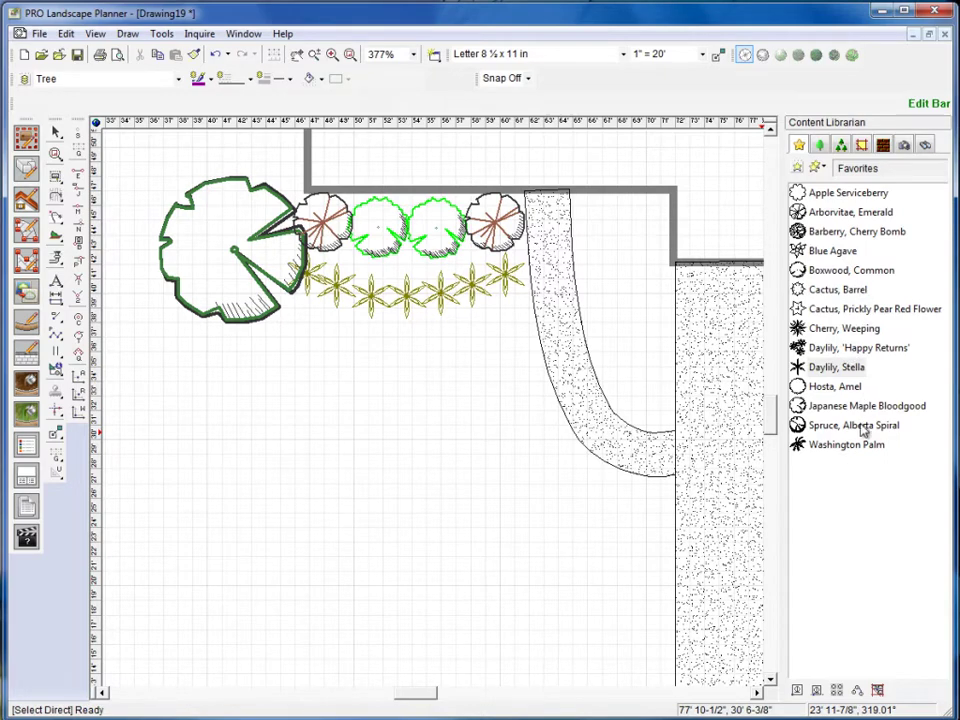
- Show the Tree > Deciduous category in the Content Librarian plant library
{"action": "left_click", "coordinate": [821, 146]}
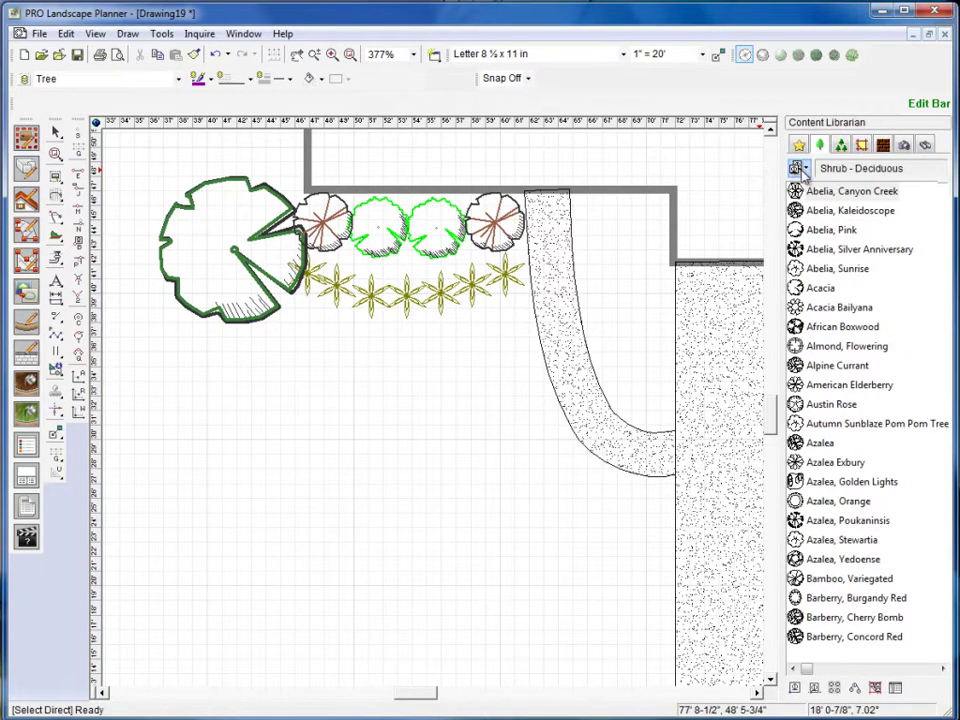
{"action": "left_click", "coordinate": [806, 170]}
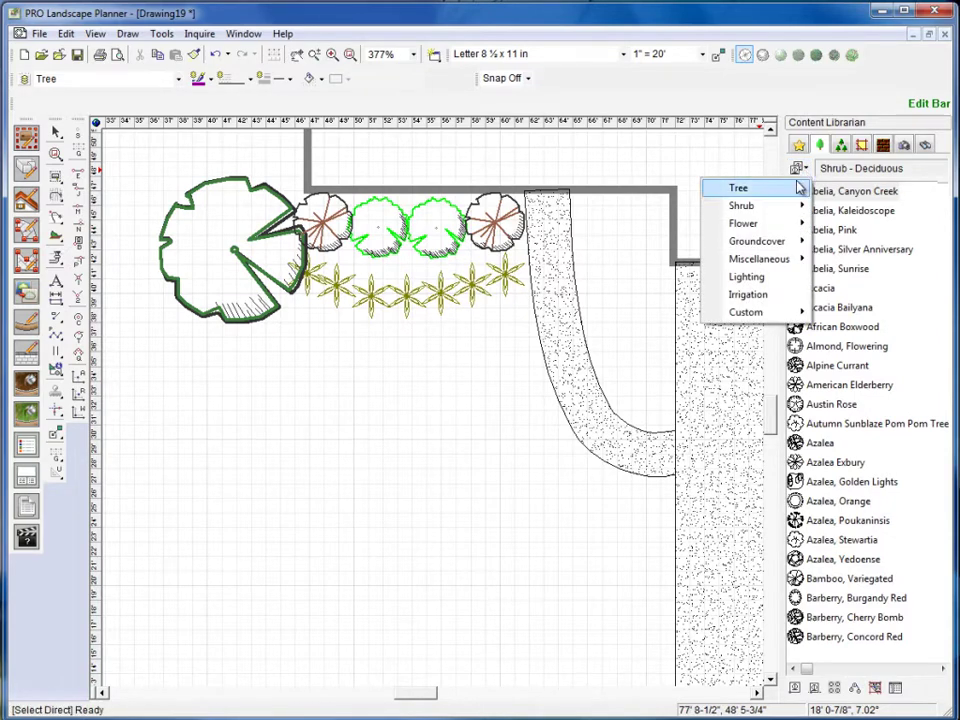
{"action": "mouse_move", "coordinate": [800, 188]}
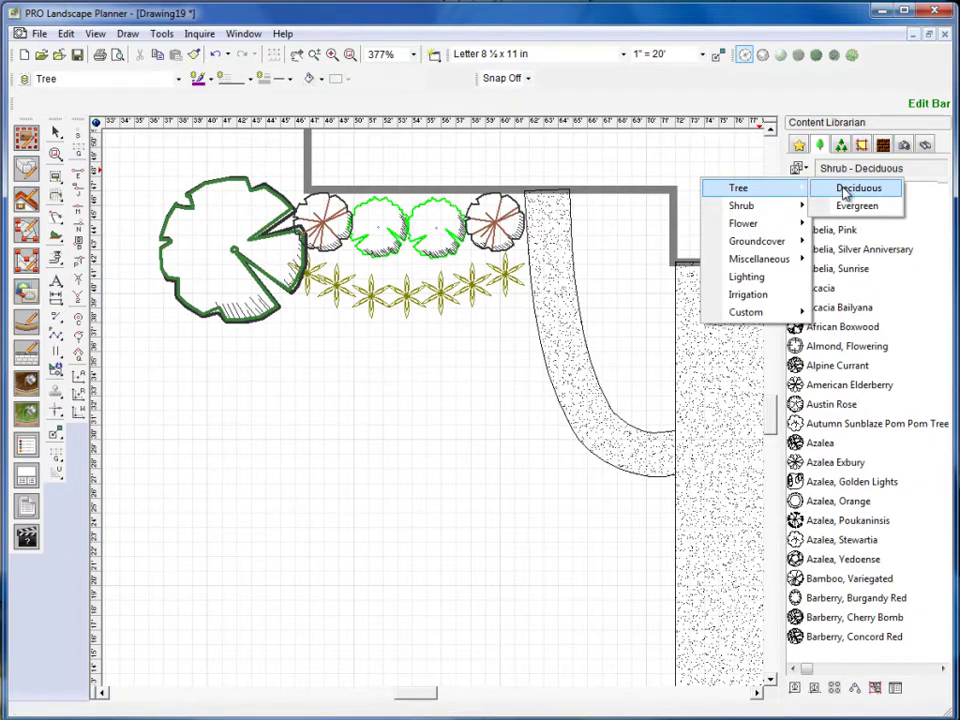
{"action": "left_click", "coordinate": [843, 190]}
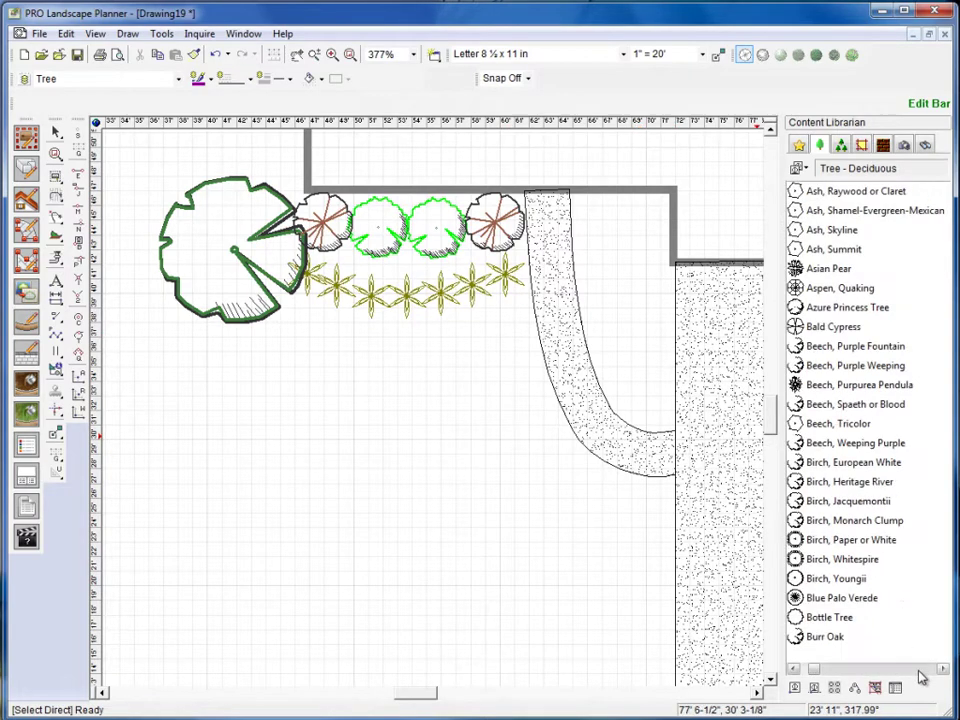
- Scroll the deciduous tree list and jump to entries starting with C to reveal the cherries
{"action": "scroll", "coordinate": [921, 677], "scroll_direction": "down", "scroll_amount": 20}
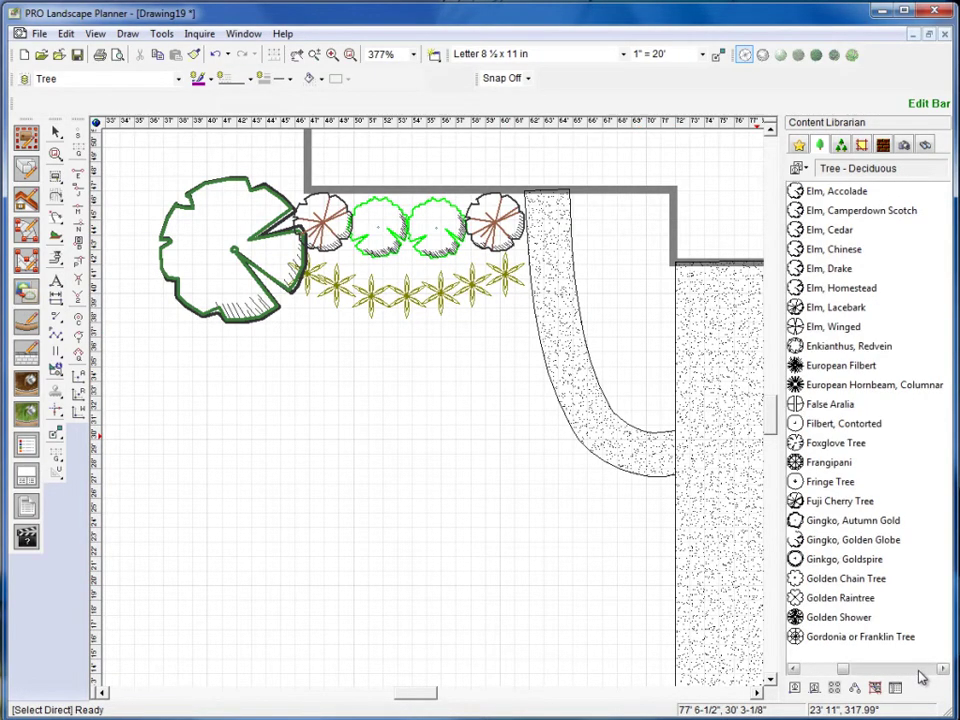
{"action": "scroll", "coordinate": [921, 677], "scroll_direction": "down", "scroll_amount": 20}
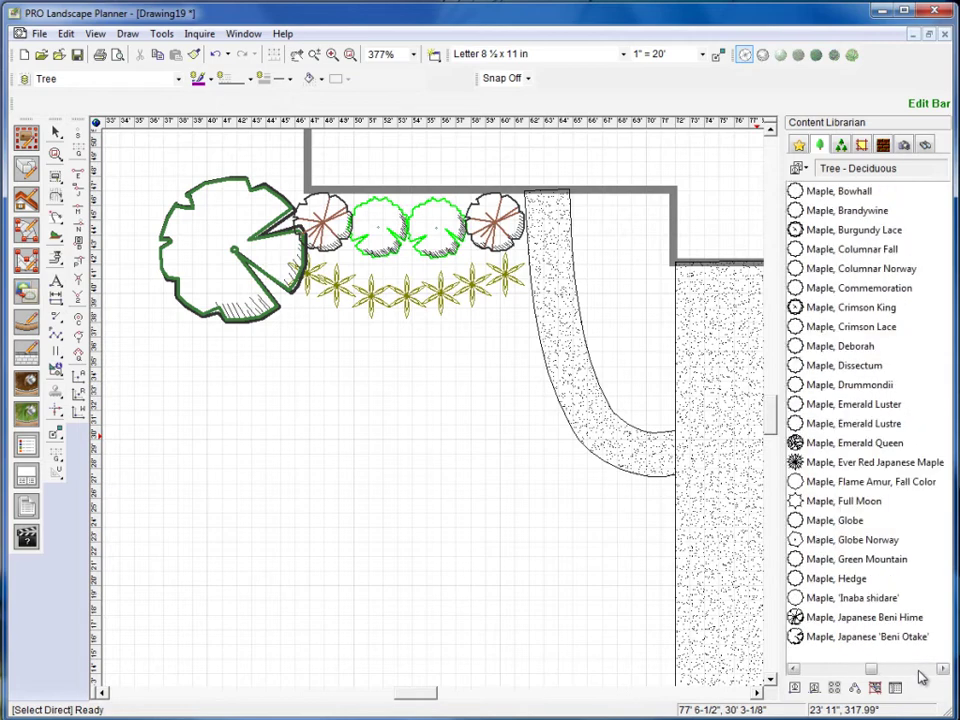
{"action": "scroll", "coordinate": [921, 677], "scroll_direction": "down", "scroll_amount": 5}
{"action": "left_click_drag", "start_coordinate": [878, 669], "coordinate": [799, 670]}
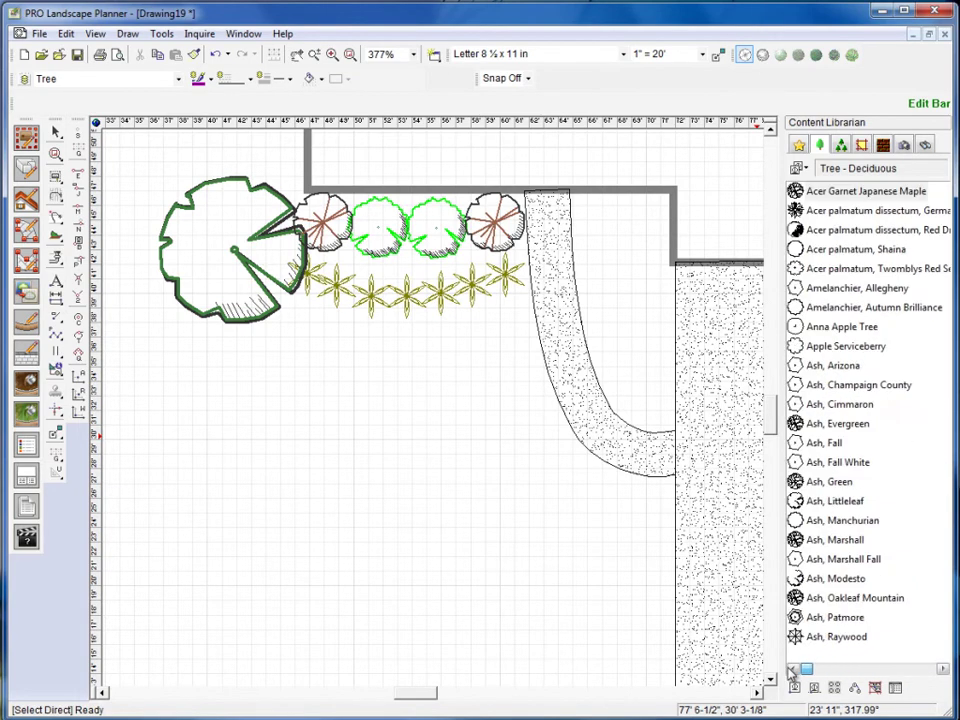
{"action": "left_click", "coordinate": [852, 249]}
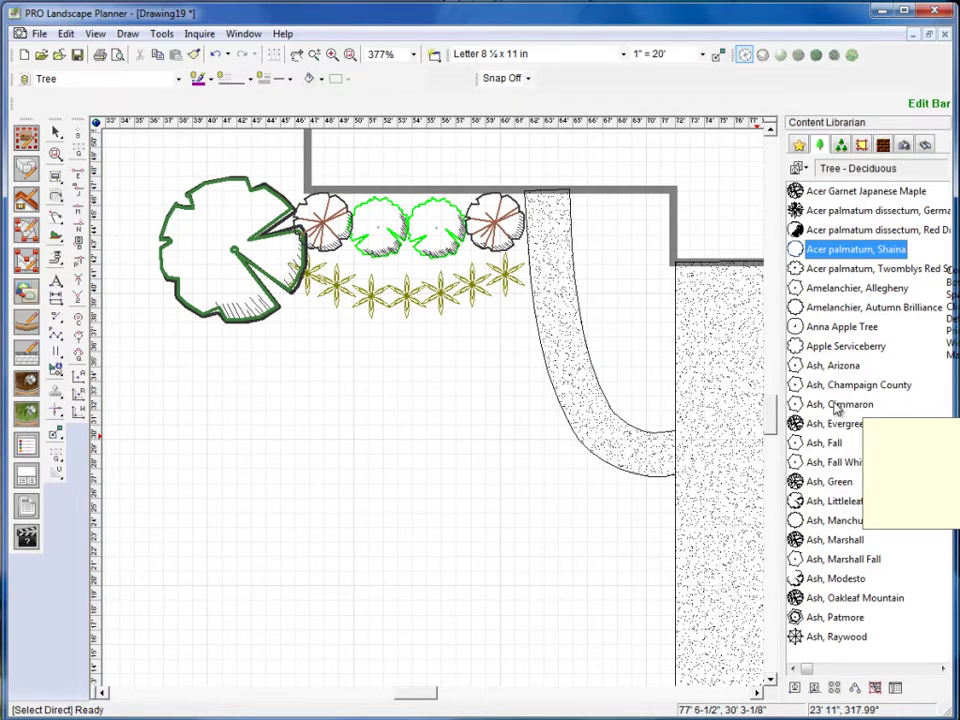
{"action": "key", "text": "c"}
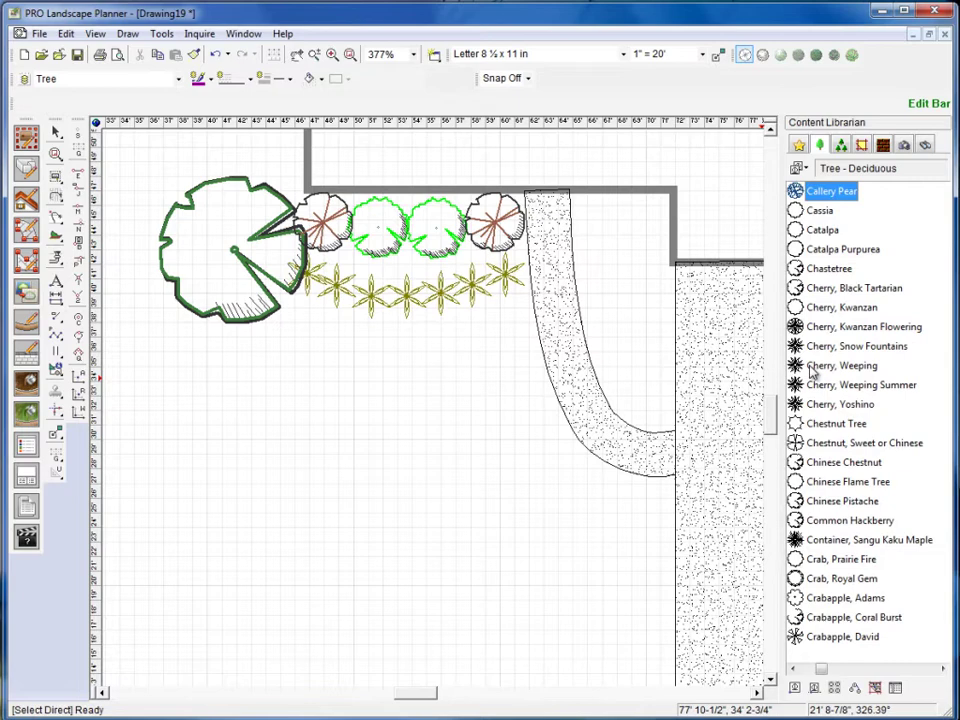
- Place a Cherry, Weeping tree between the curved walkway and the house corner
{"action": "left_click", "coordinate": [813, 368]}
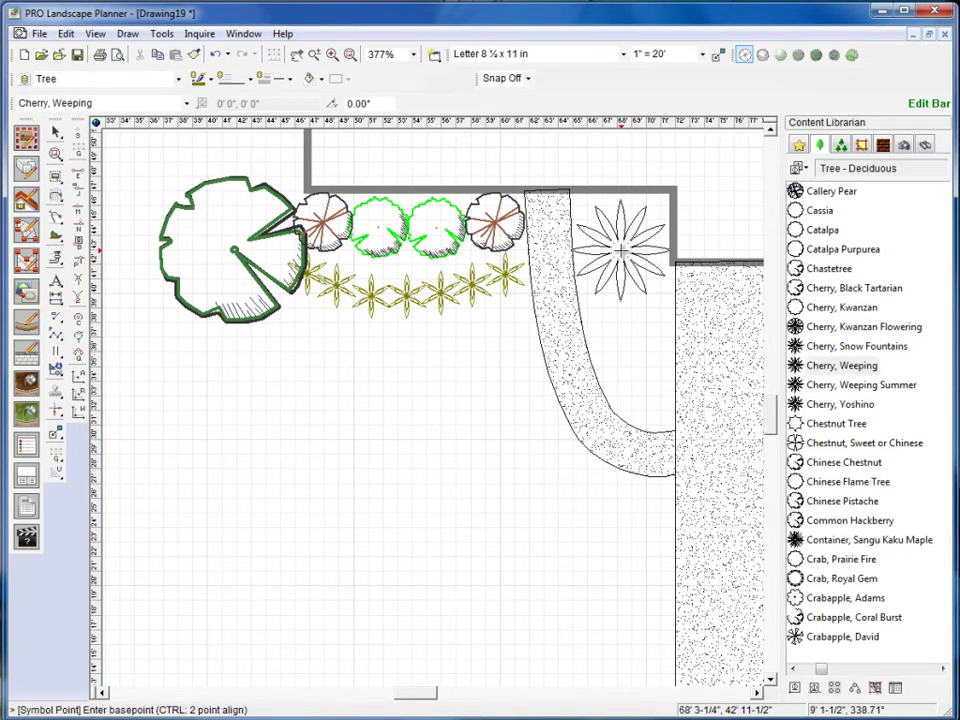
{"action": "left_click", "coordinate": [620, 250]}
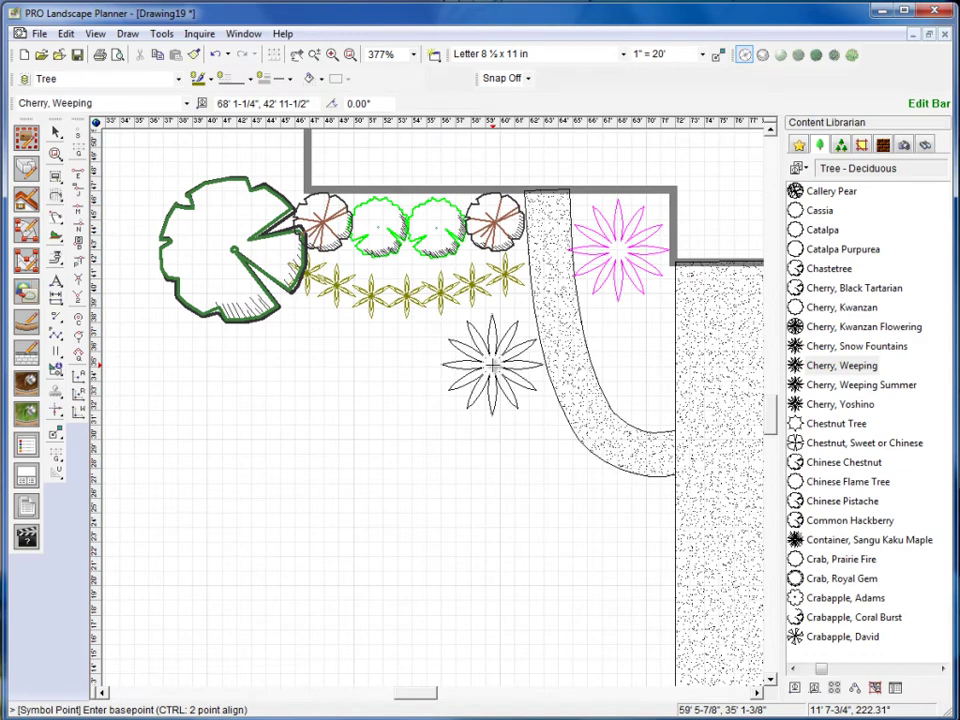
{"action": "key", "text": "Escape"}
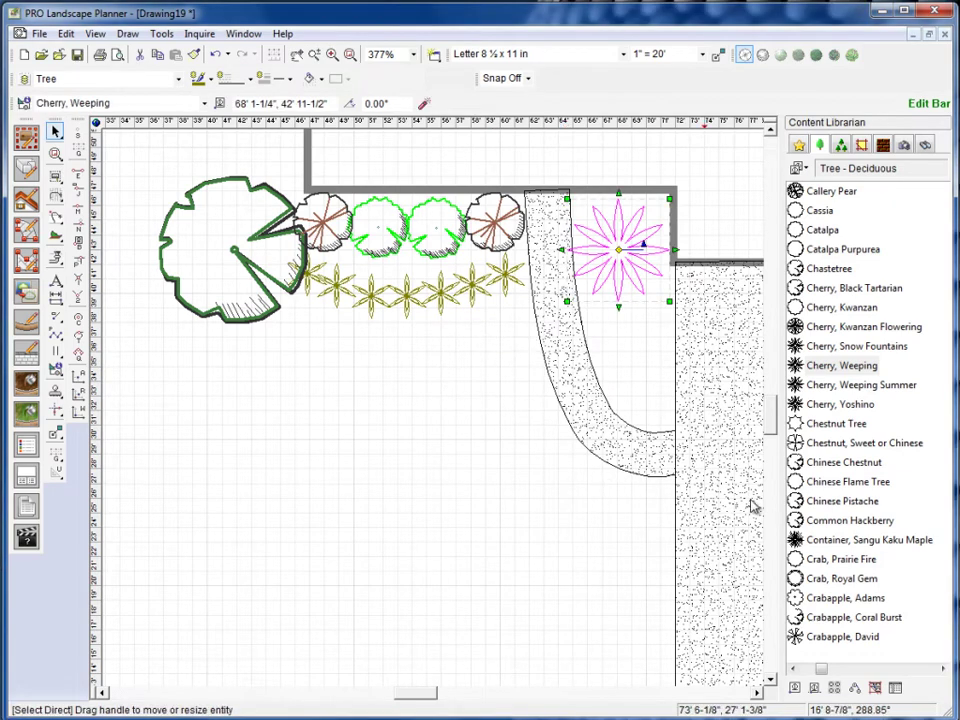
- Add Crab, Prairie Fire to the Favorites folder and display the Favorites list
{"action": "left_click", "coordinate": [822, 561]}
{"action": "right_click", "coordinate": [822, 562]}
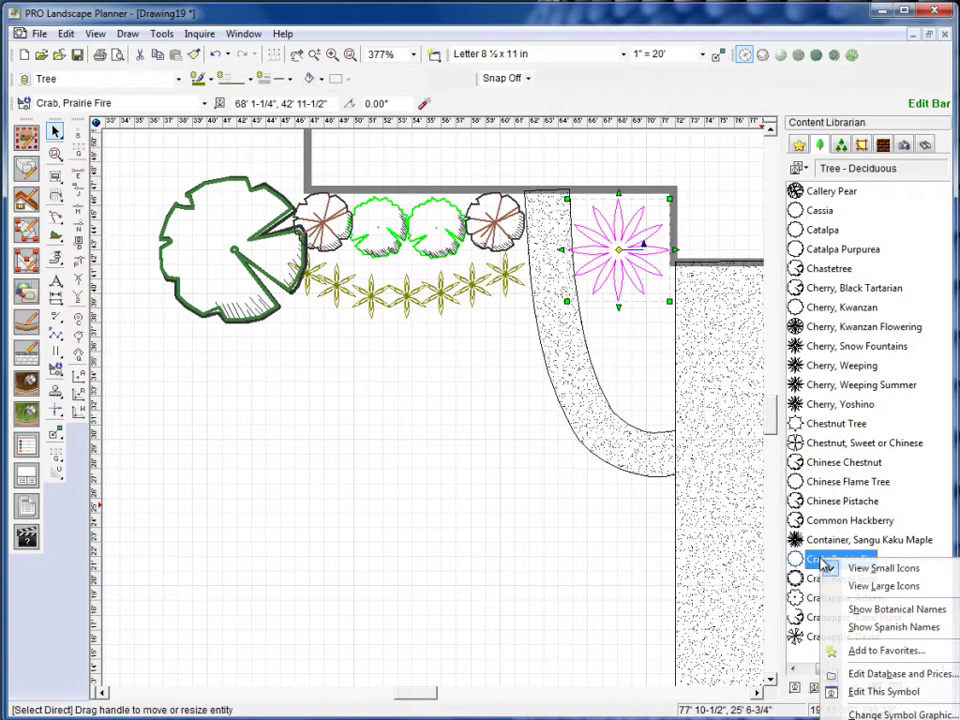
{"action": "left_click", "coordinate": [858, 651]}
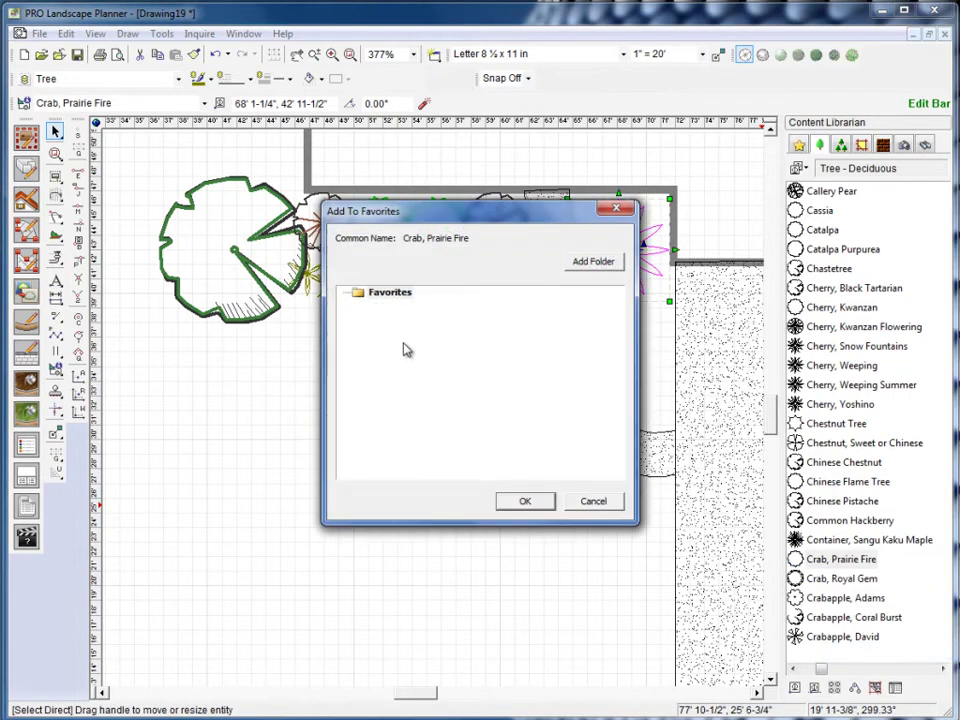
{"action": "left_click", "coordinate": [390, 296]}
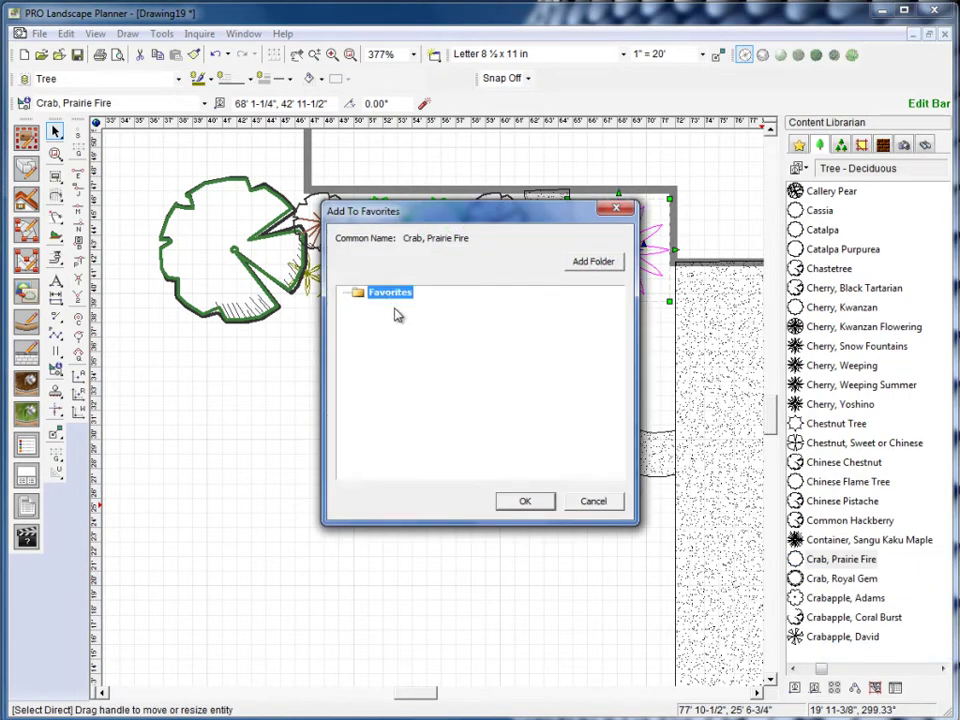
{"action": "left_click", "coordinate": [527, 503]}
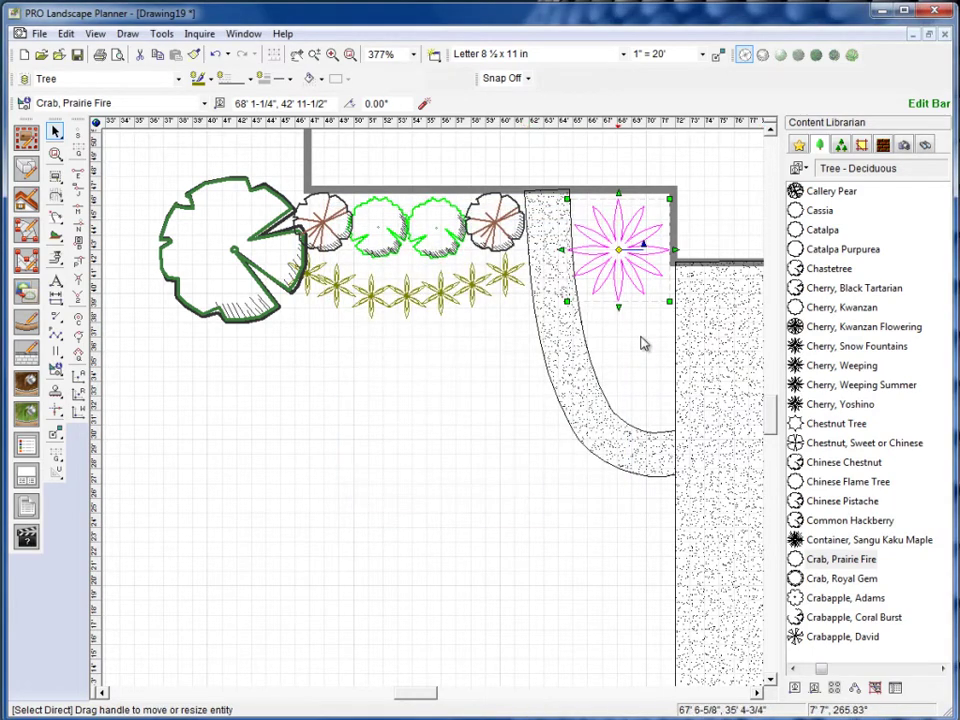
{"action": "left_click", "coordinate": [800, 146]}
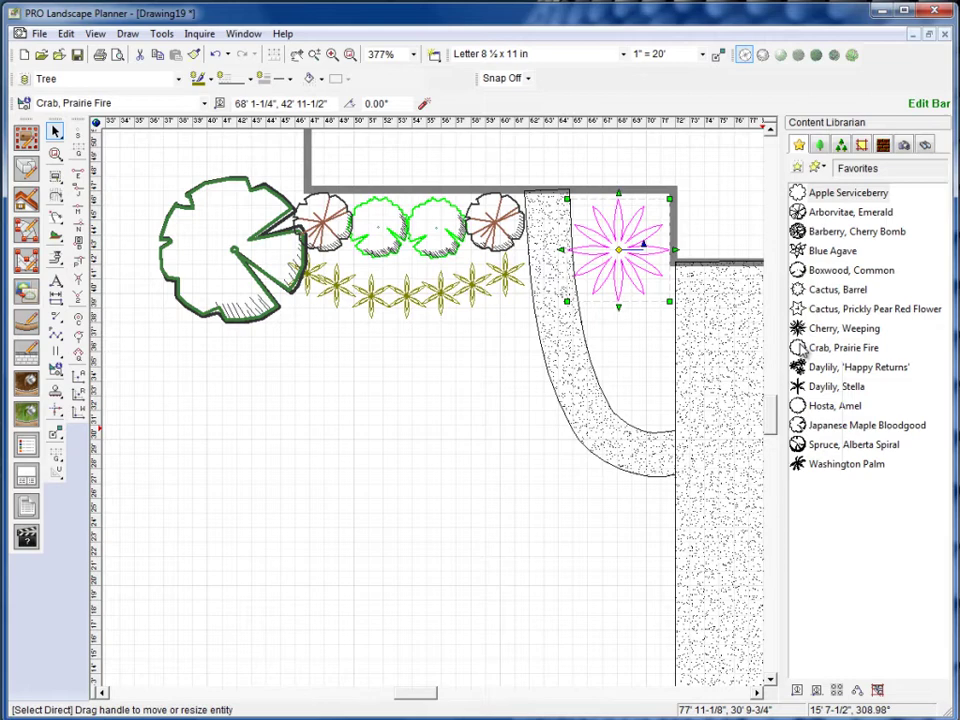
- Search the symbol library by name for 'knockout' to list the six Knockout rose symbols
{"action": "left_click", "coordinate": [527, 398]}
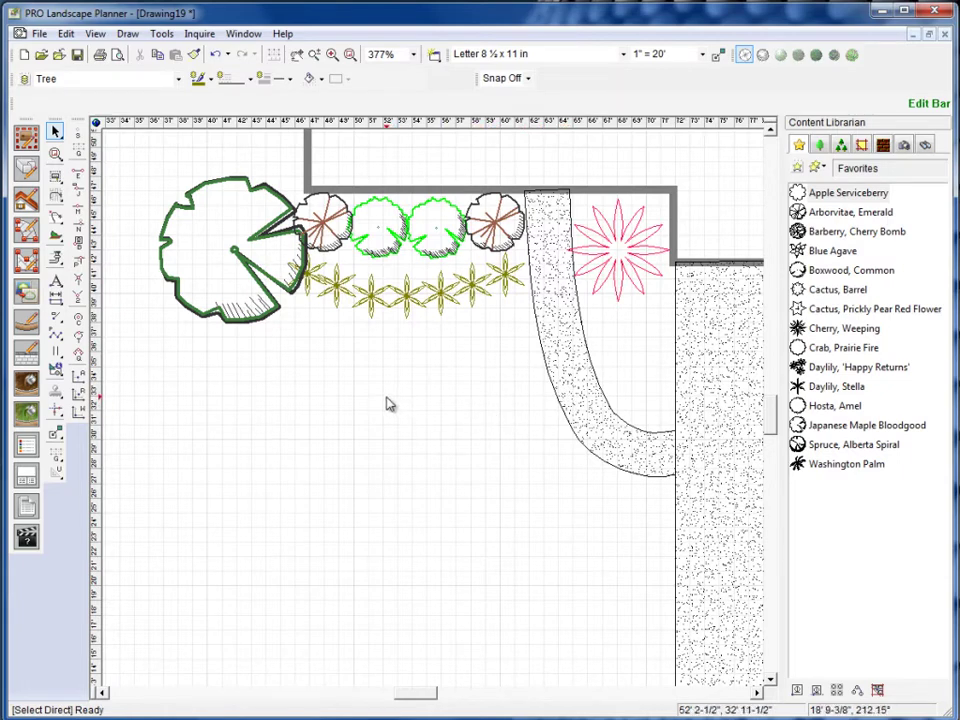
{"action": "left_click", "coordinate": [927, 146]}
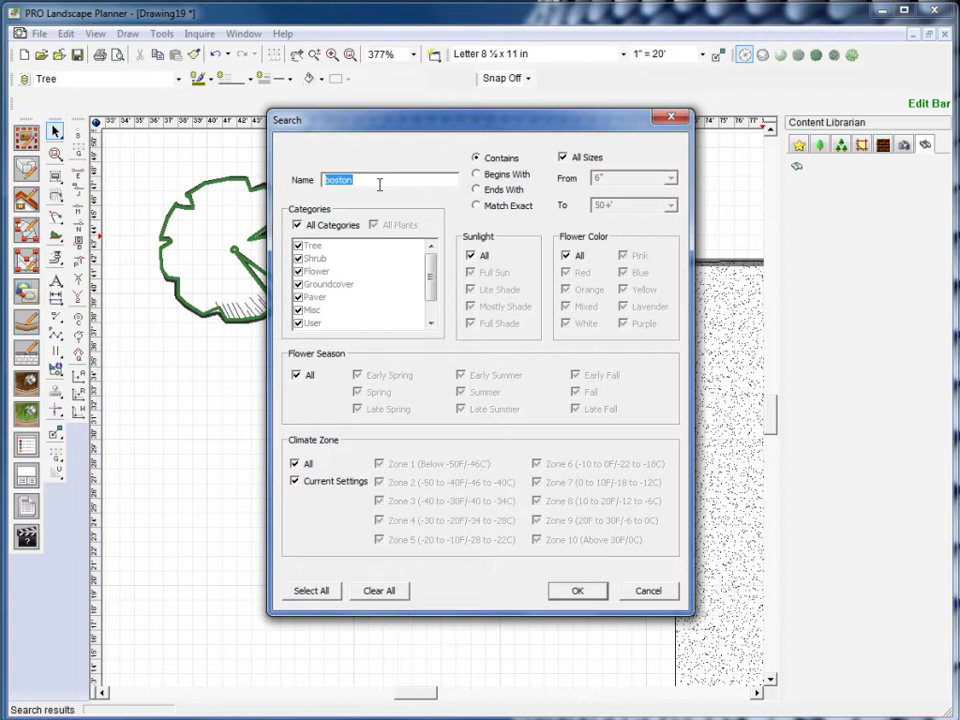
{"action": "type", "text": "knockout"}
{"action": "left_click", "coordinate": [576, 592]}
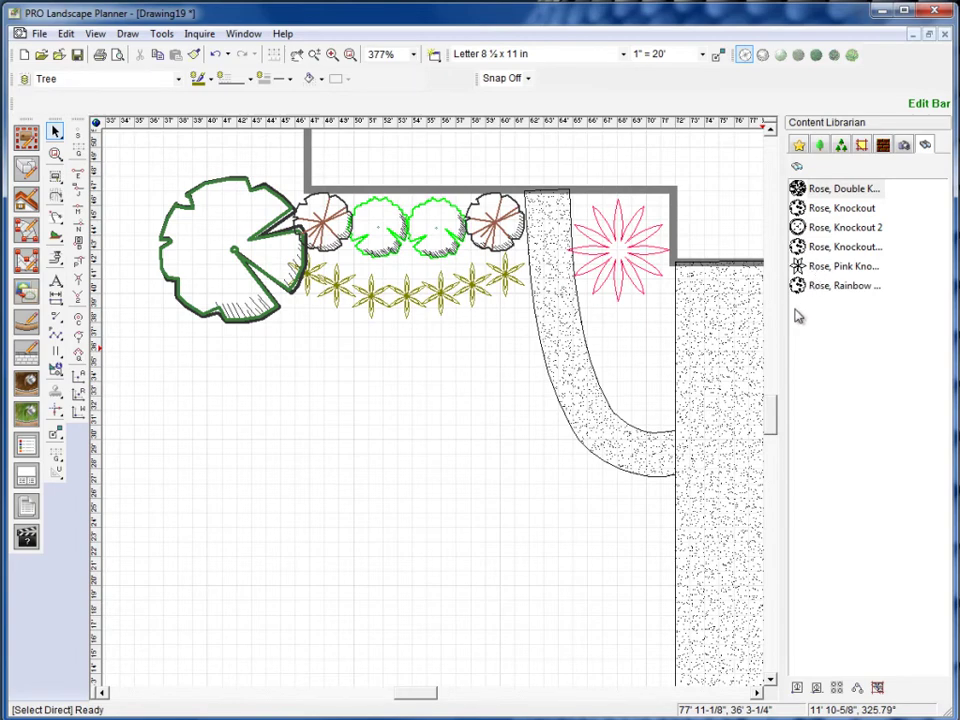
{"action": "left_click", "coordinate": [797, 166]}
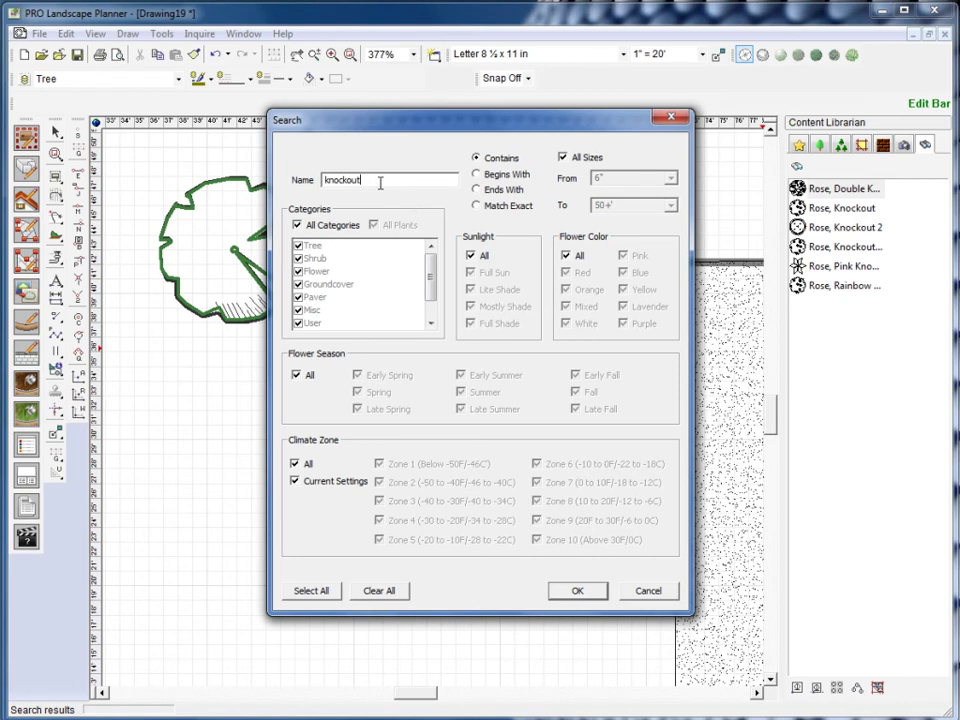
{"action": "left_click", "coordinate": [651, 592]}
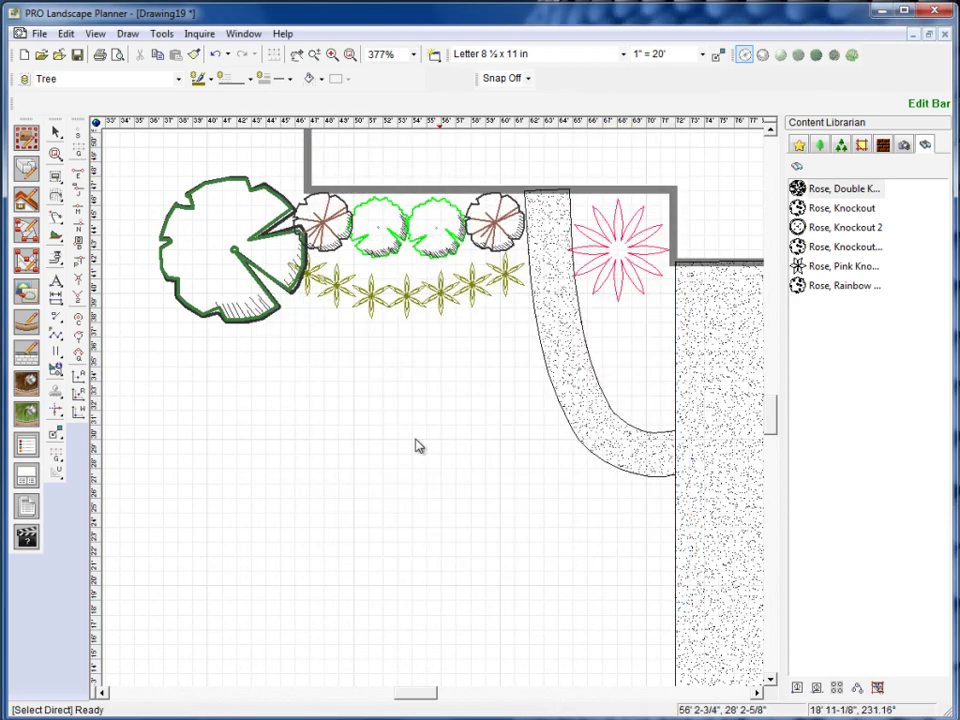